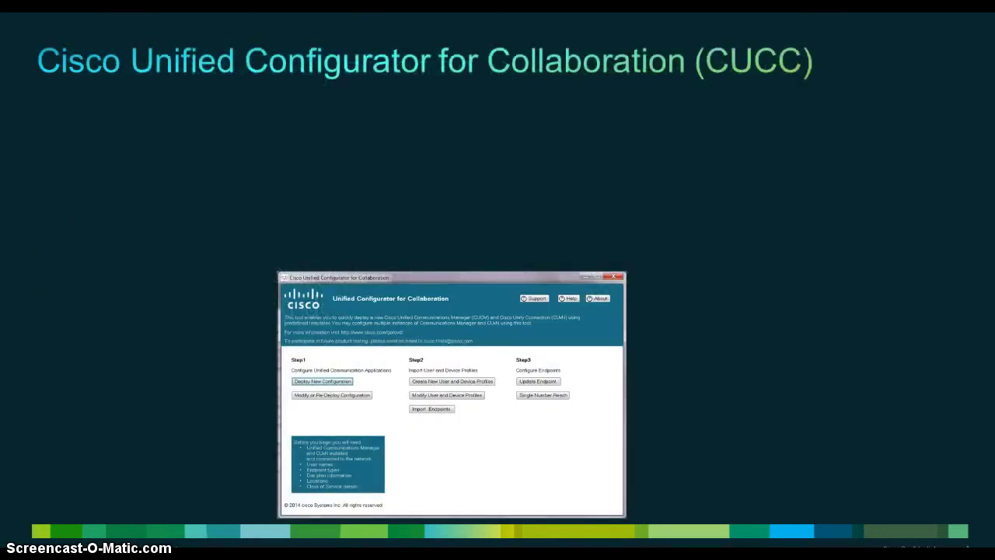
Advance the slideshow to the savings slide, then return to the CM Device Pools page
key(Right)
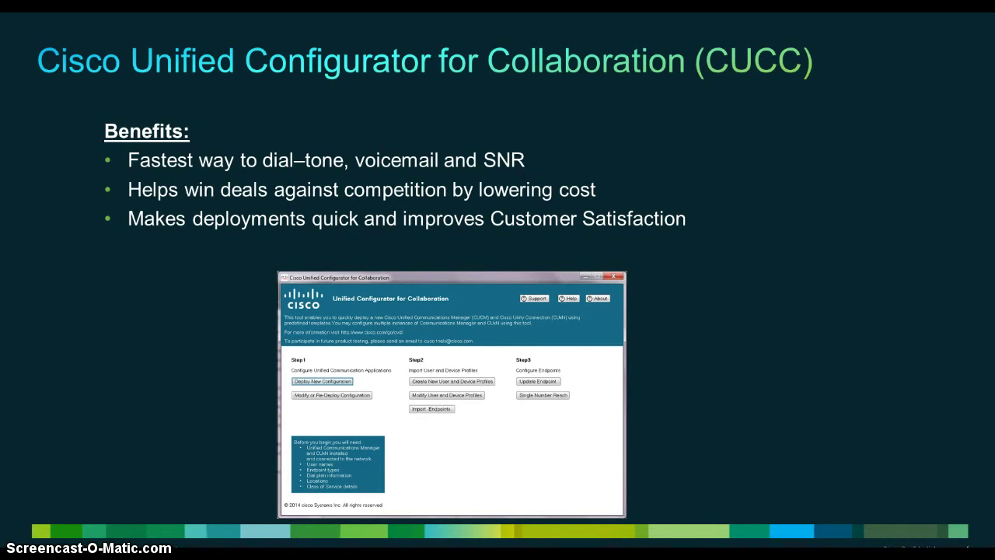
key(Right)
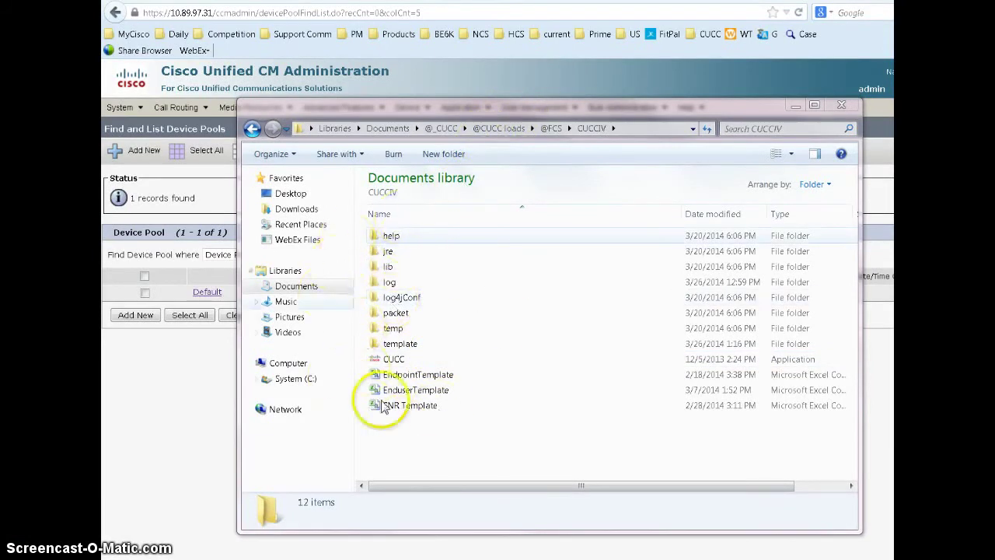
click(204, 460)
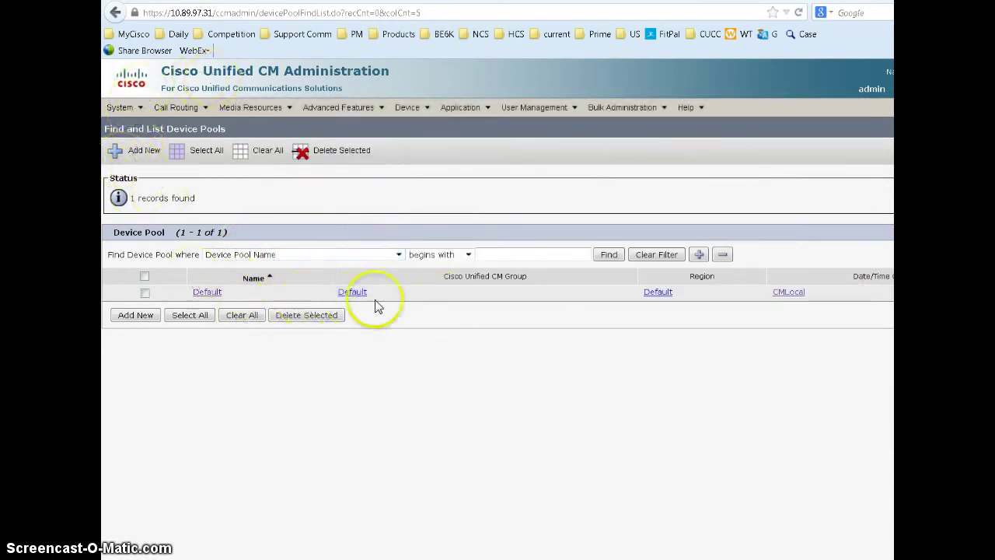
Open Unity Connection's Search Users page and glance at the User menu
click(357, 34)
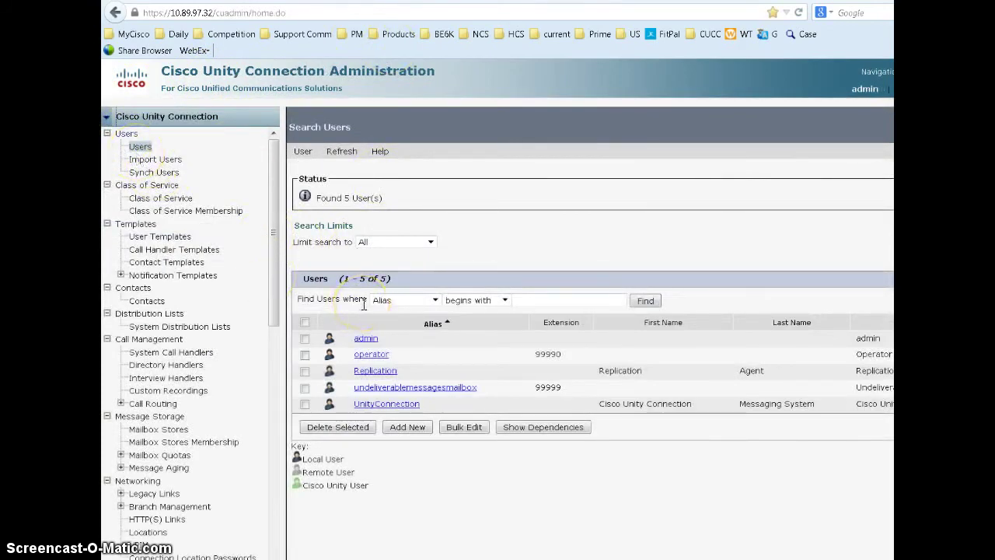
click(303, 151)
click(180, 227)
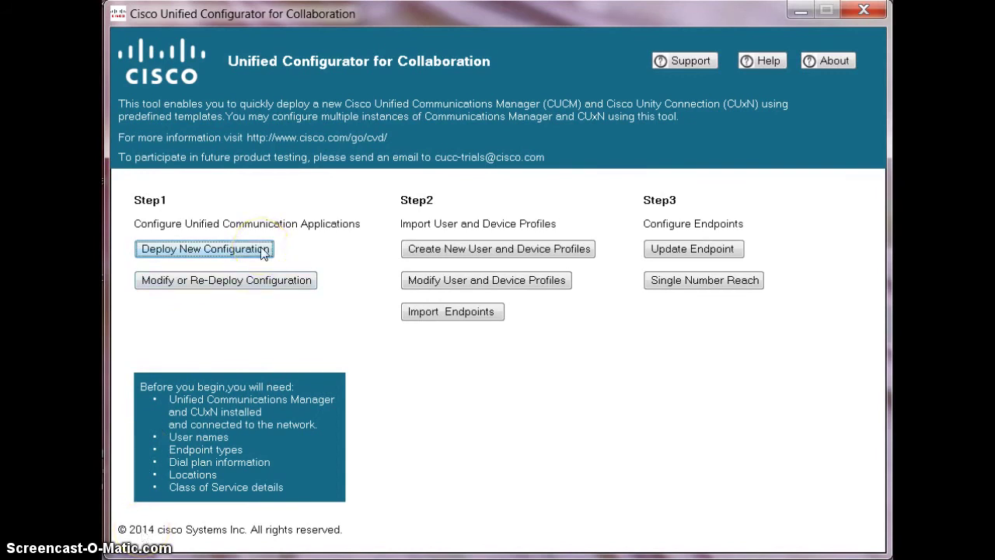
Start a new deployment from the CUCM10.0 base template file
click(216, 253)
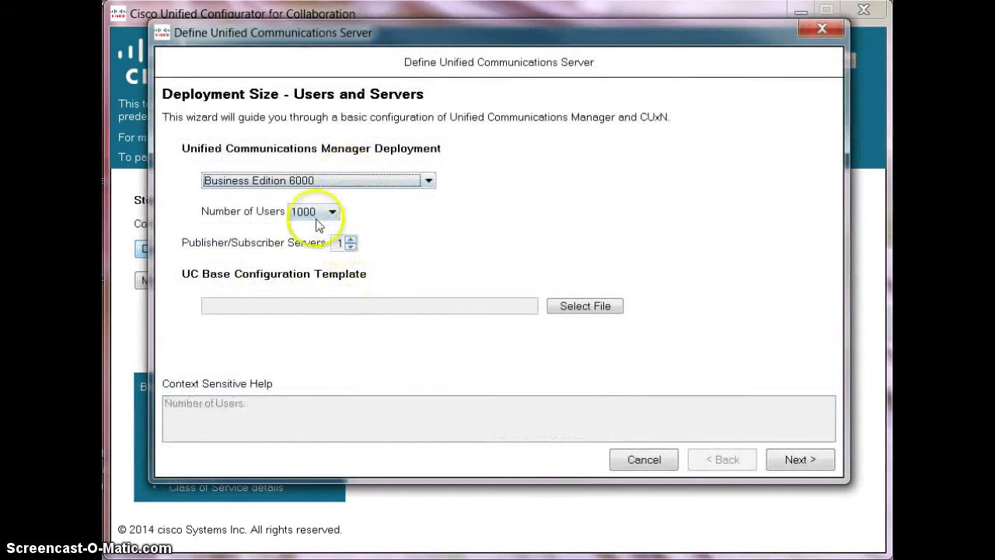
mouse_move(618, 330)
click(584, 305)
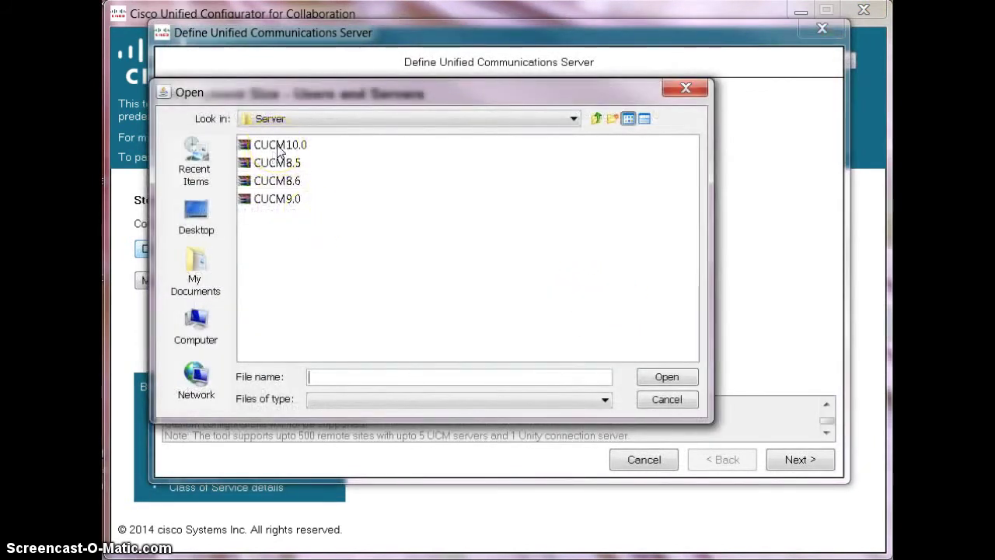
click(278, 146)
double_click(276, 145)
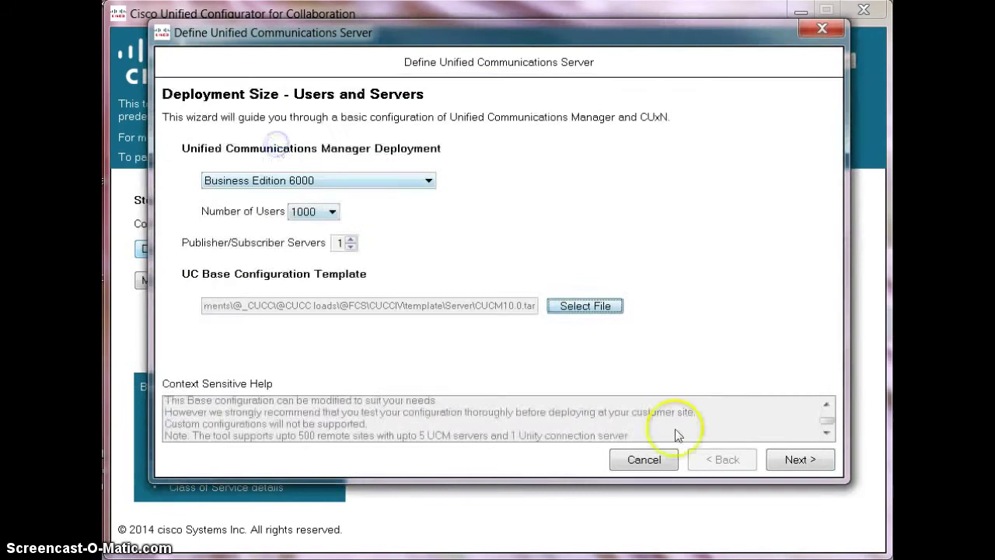
click(779, 465)
Set the publisher node to NavUCM10
click(329, 151)
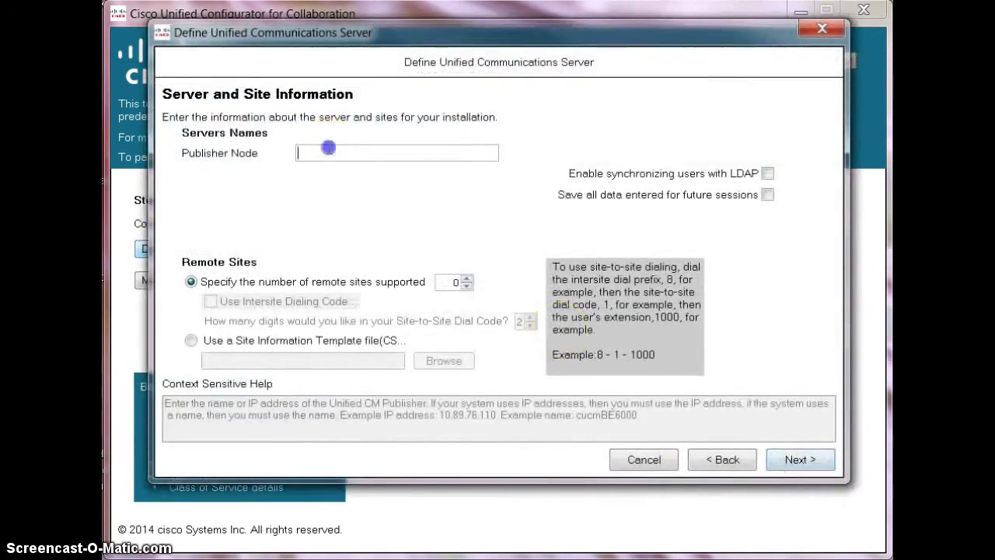
text(NavUCM10)
click(265, 301)
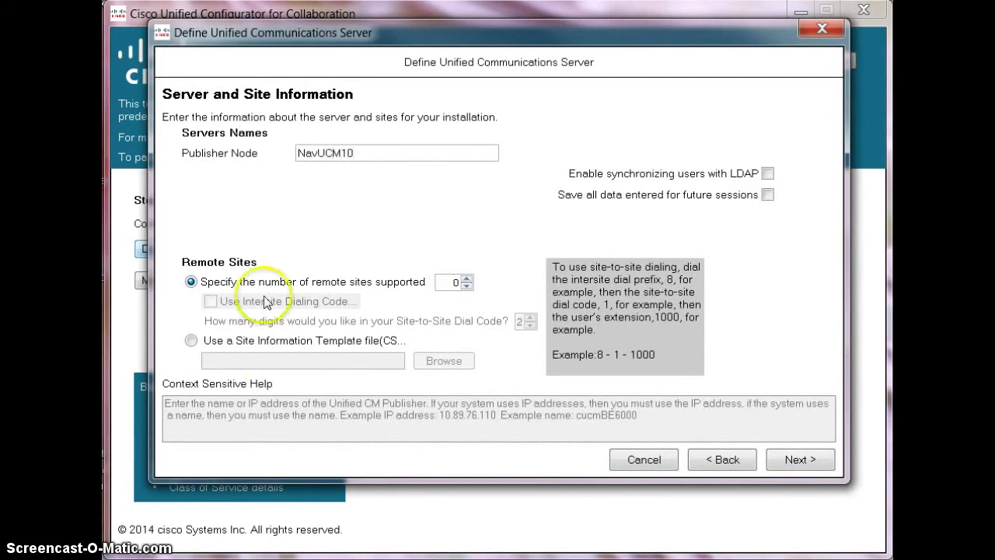
click(190, 340)
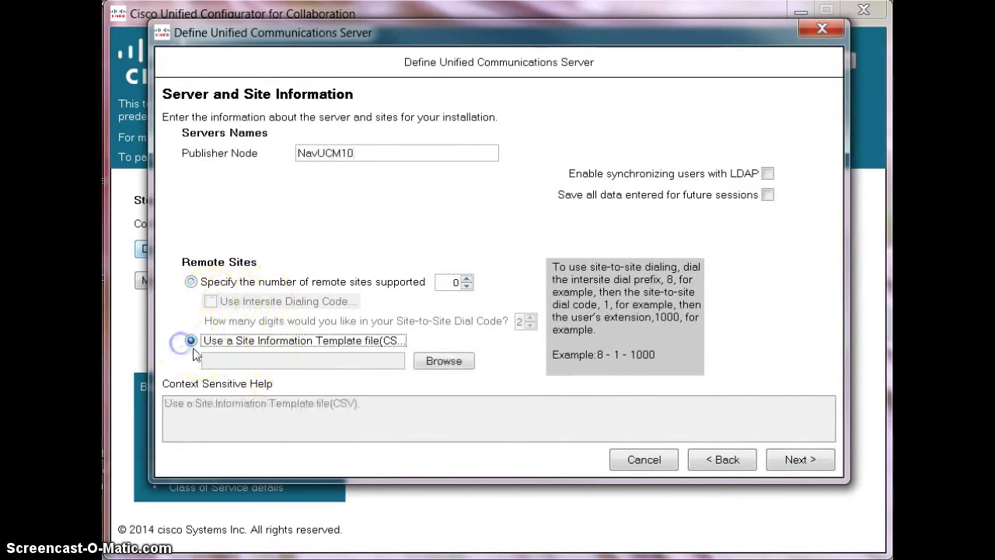
click(440, 361)
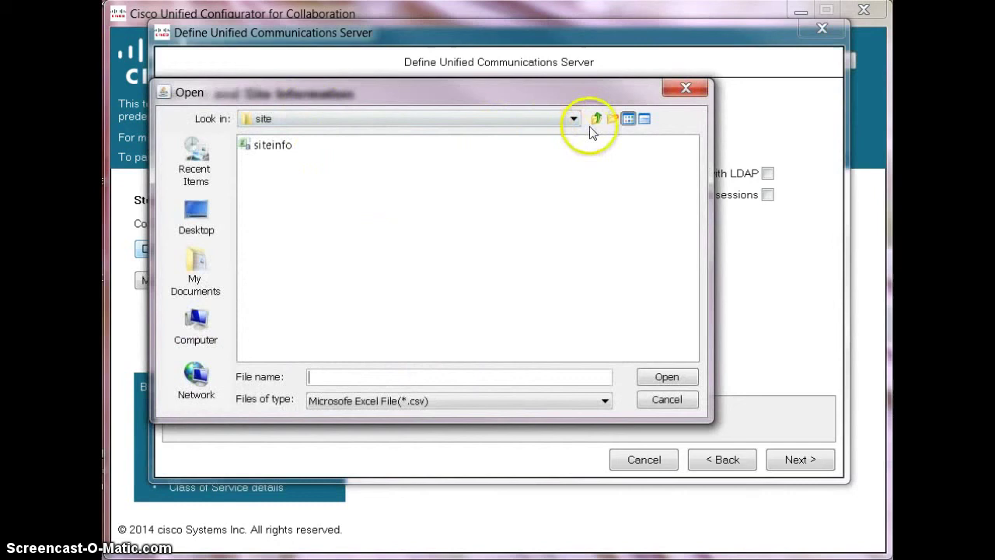
click(593, 122)
click(594, 122)
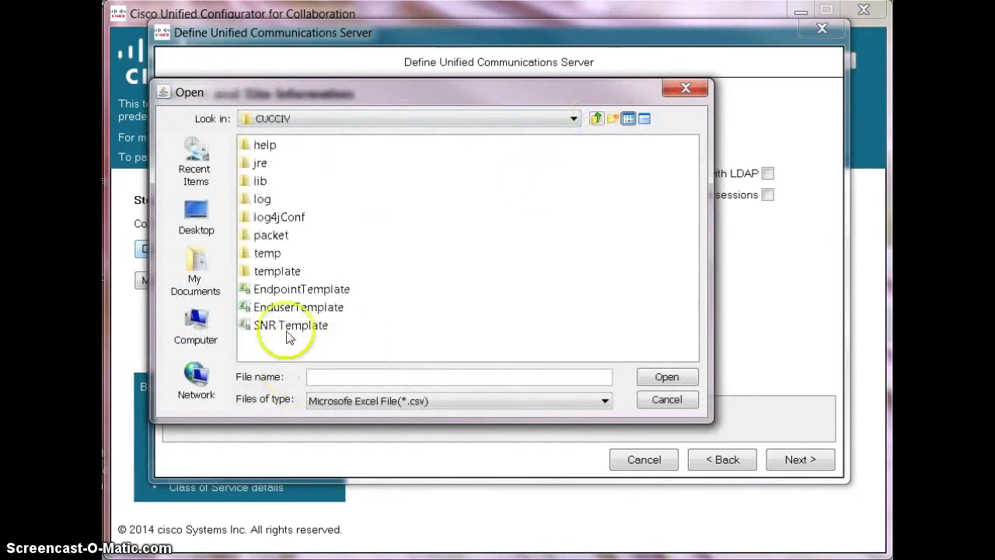
click(596, 118)
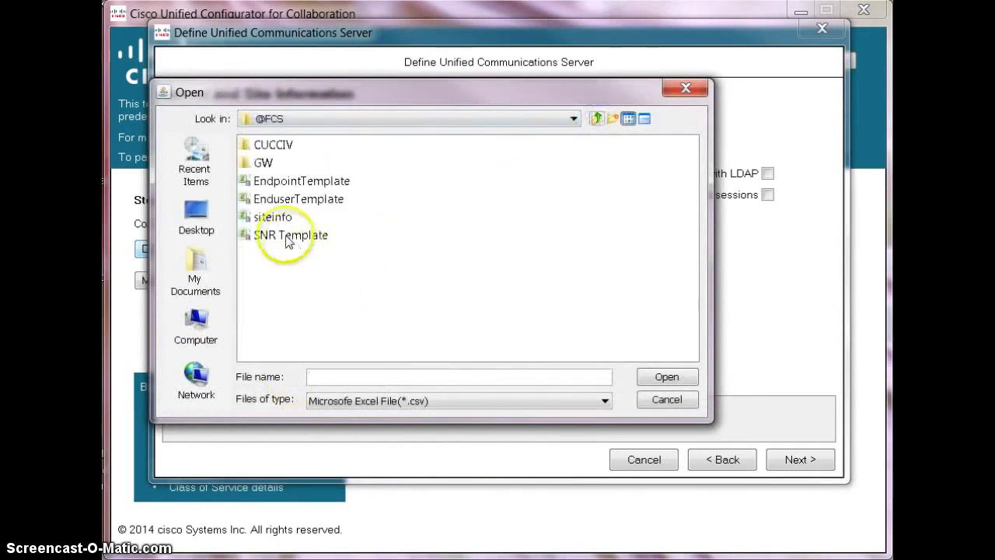
double_click(272, 217)
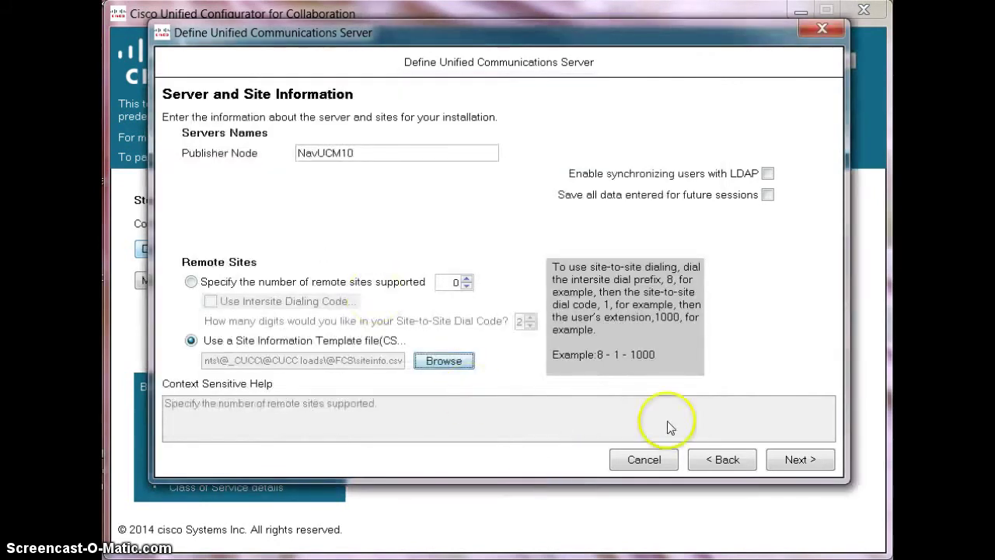
click(791, 462)
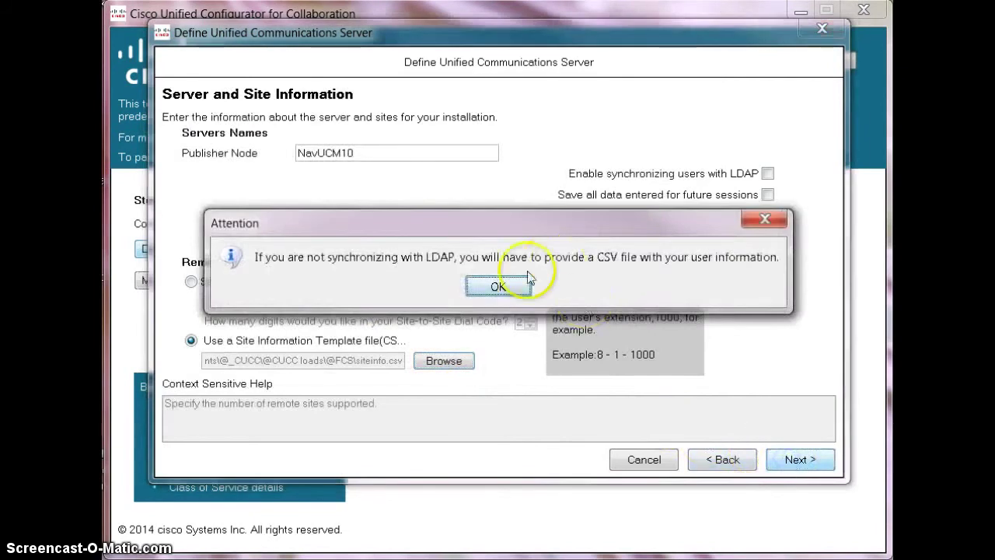
click(490, 286)
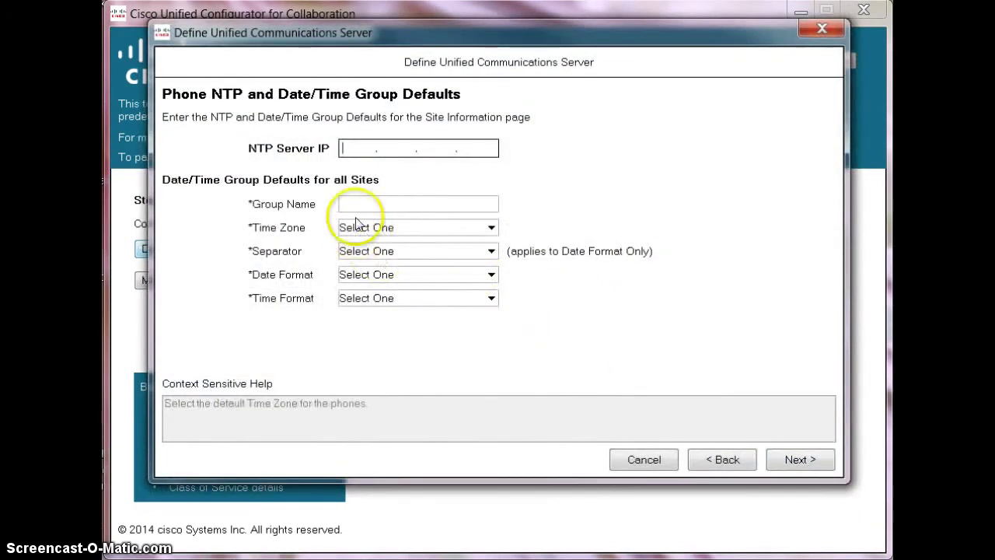
Enter NTP server 10.23.32.32, group WestCoast, and time zone America/Los_Angeles
text(10.23)
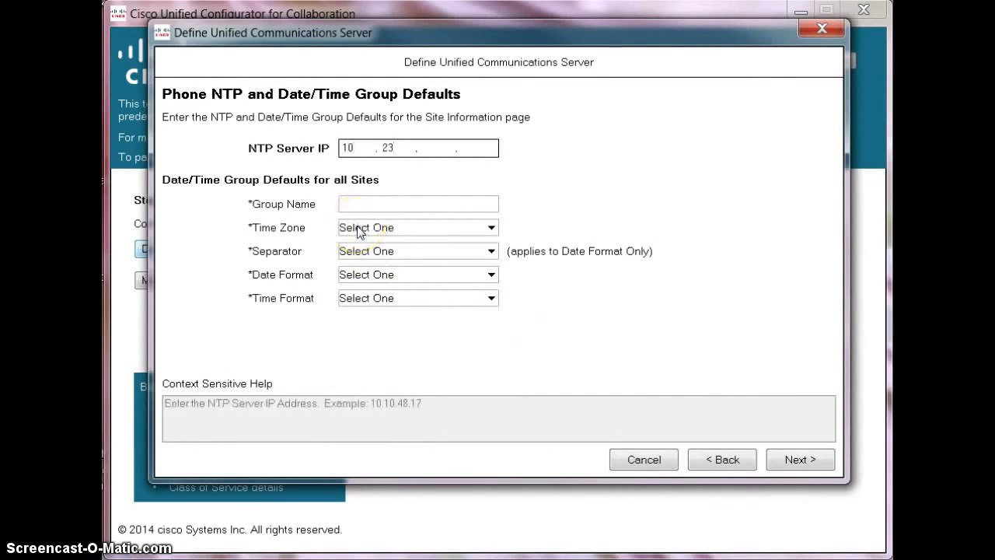
text(.32.32)
click(368, 207)
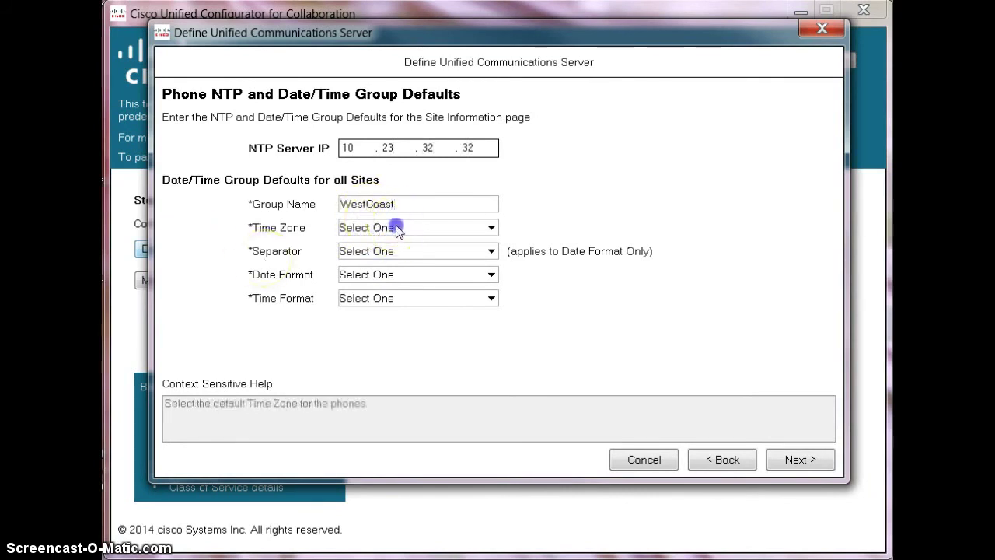
click(391, 227)
scroll(402, 280, down, 20)
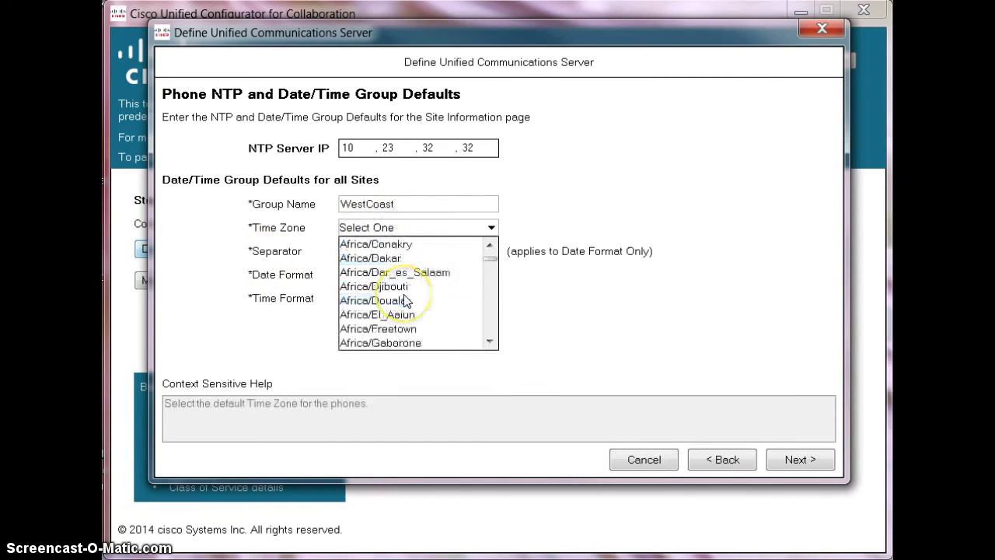
scroll(402, 303, up, 9)
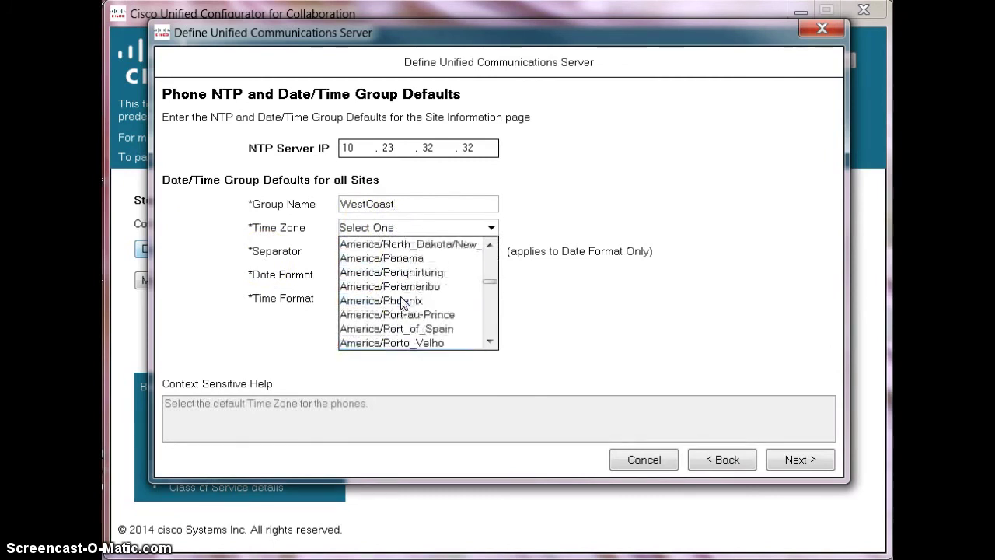
scroll(402, 303, up, 6)
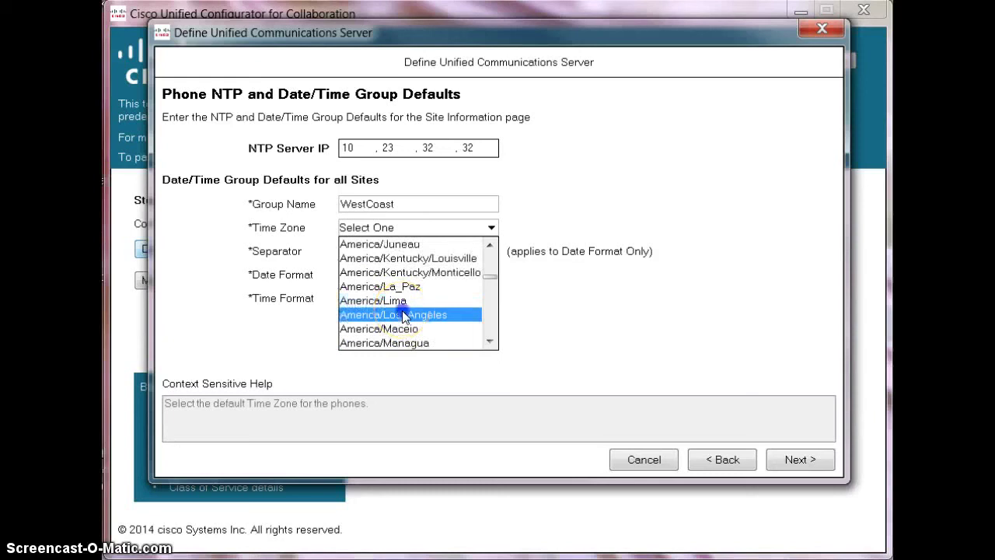
click(402, 313)
Choose the slash date separator, M/D/Y date format and 12-hour time format
click(374, 257)
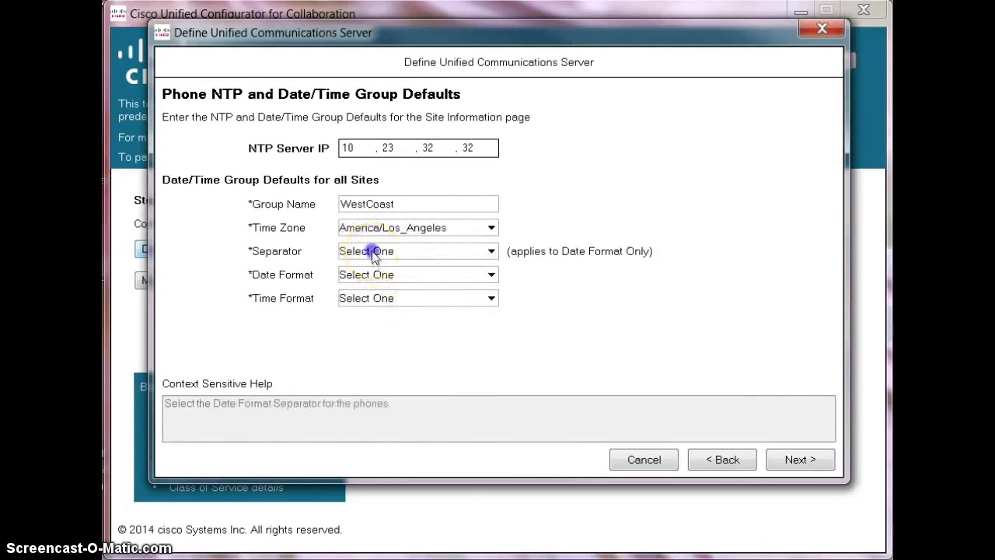
click(372, 281)
click(371, 274)
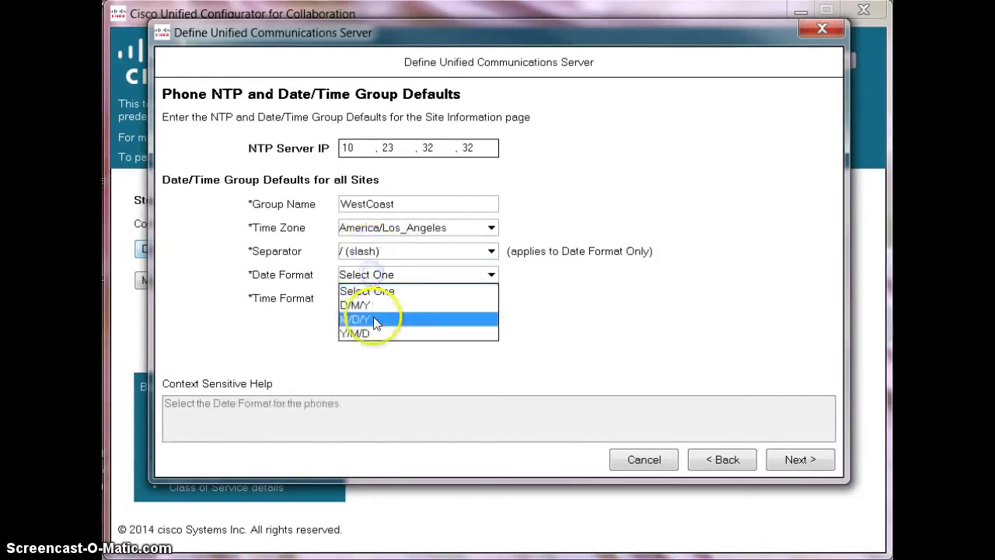
click(373, 319)
click(373, 298)
click(378, 329)
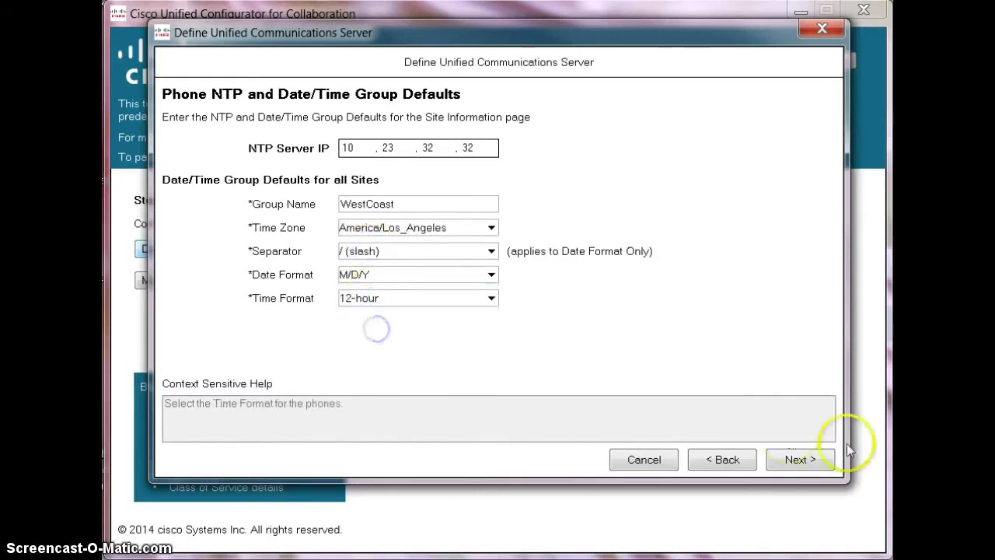
click(801, 459)
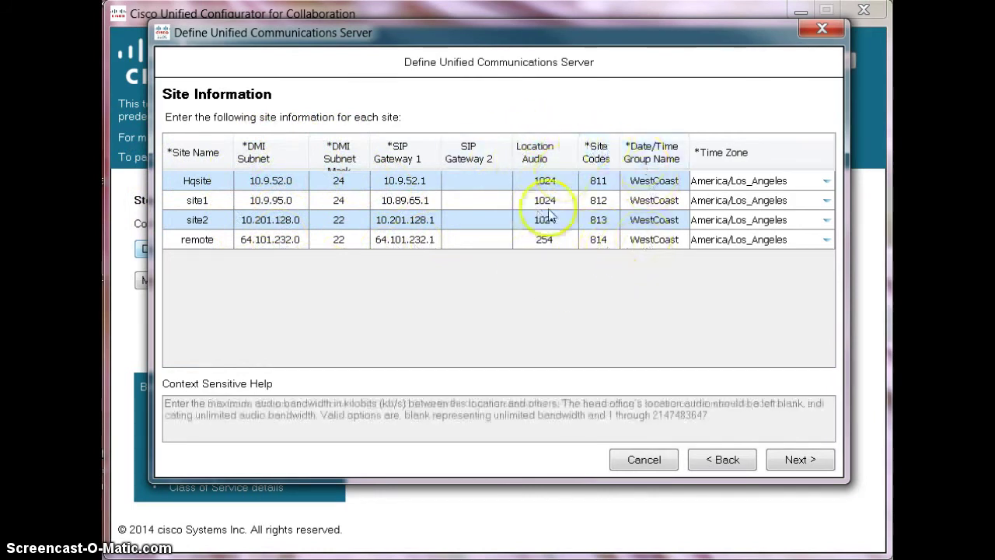
Rename site1's date/time group from WestCoast to EastCoast
double_click(660, 202)
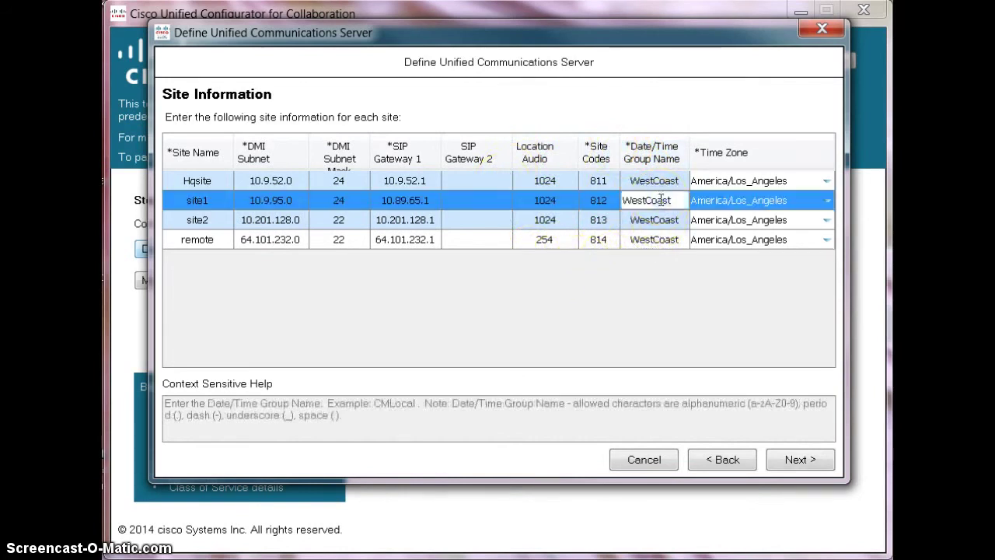
drag(645, 200, 672, 200)
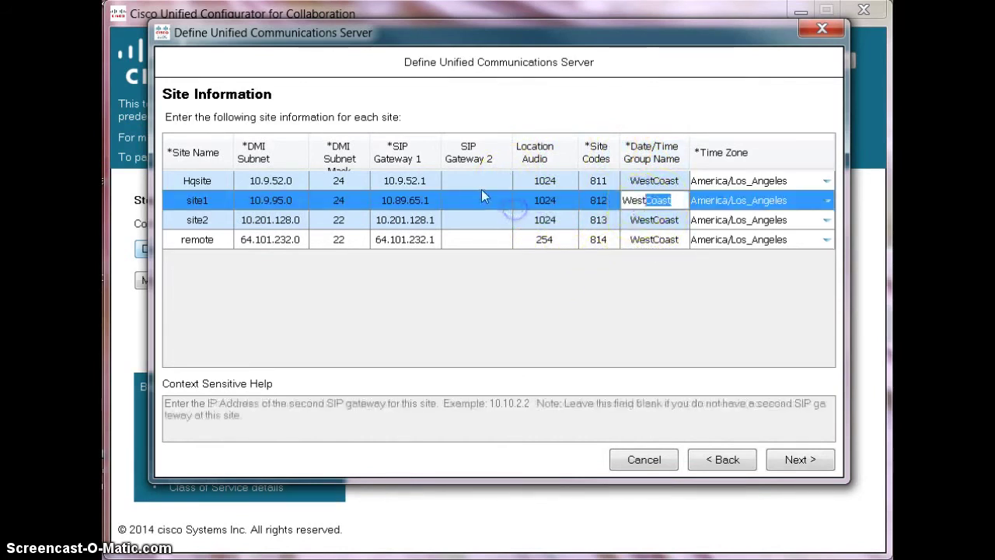
key(BackSpace)
key(BackSpace)
key(BackSpace)
key(BackSpace)
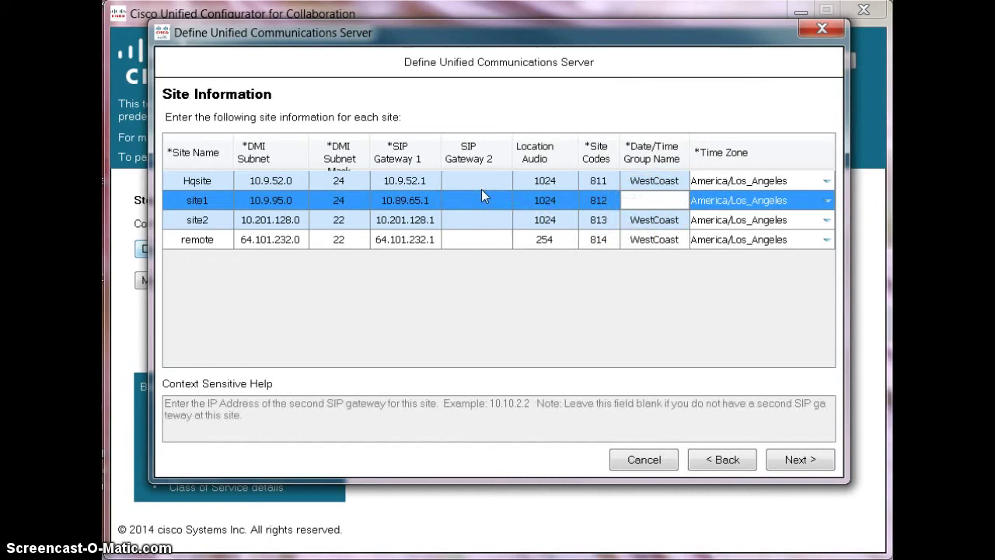
text(EastCoast)
click(781, 199)
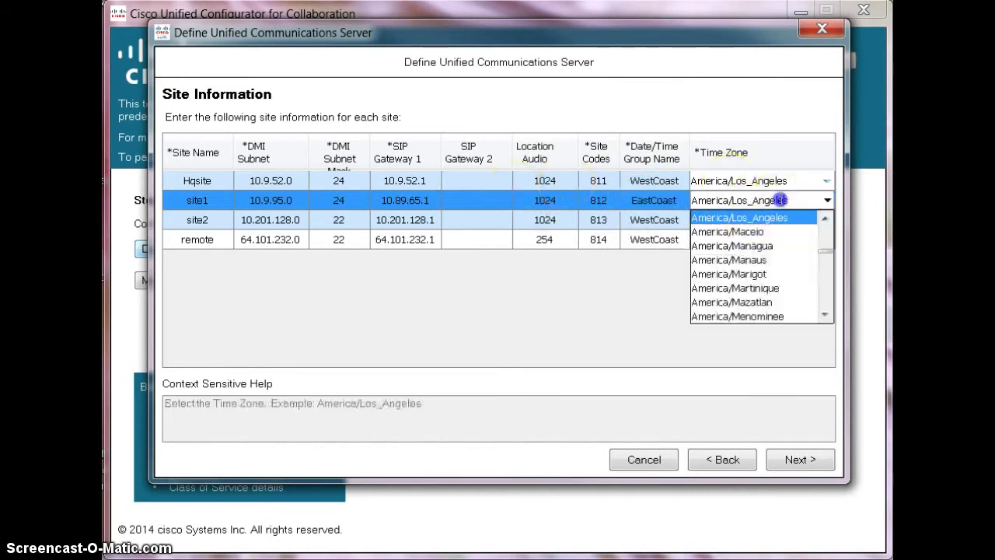
Set site1's time zone to America/New_York
key(BackSpace)
key(BackSpace)
key(BackSpace)
key(BackSpace)
key(BackSpace)
text(New)
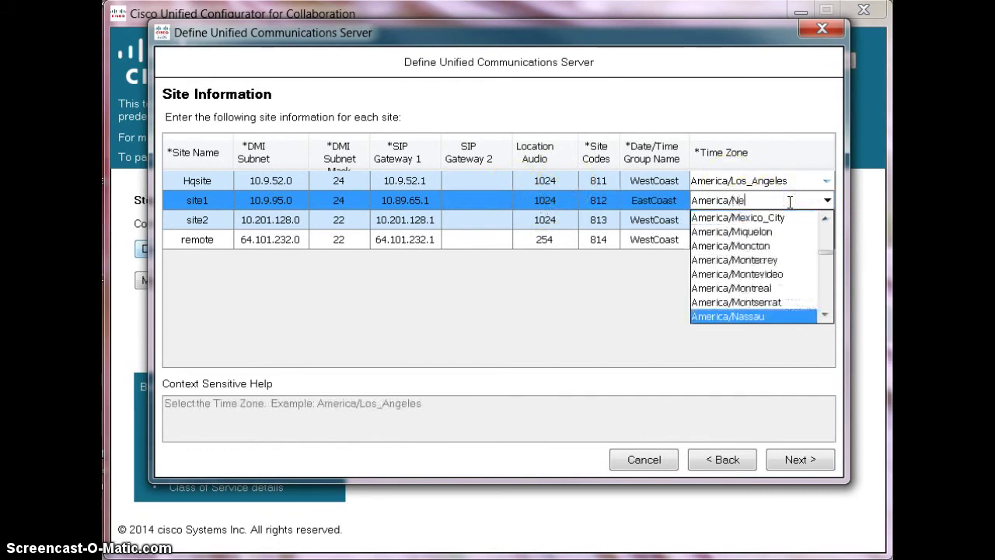
click(793, 313)
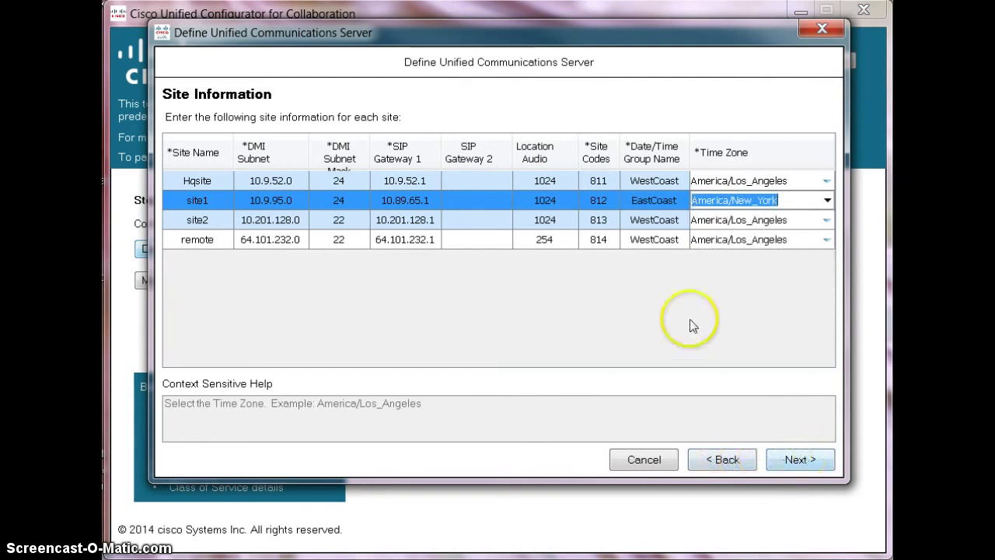
Set auto-registration protocol to SIP and load the US 10-digit local Dial Plan.csv template
click(813, 460)
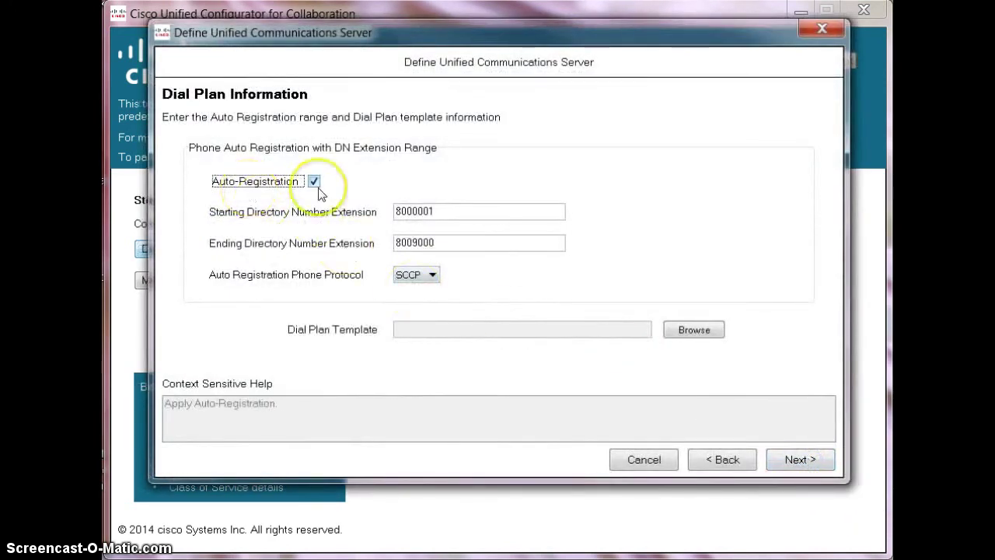
click(412, 274)
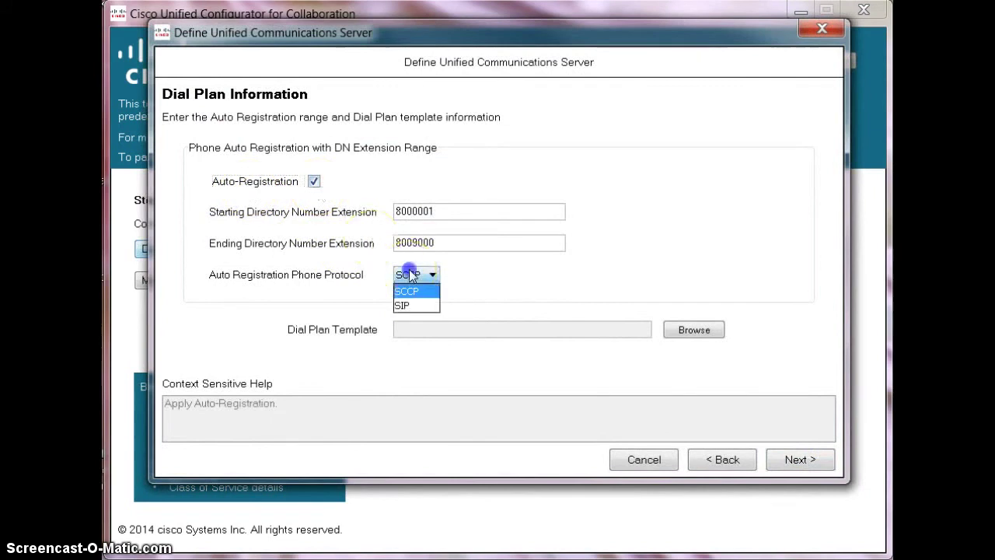
click(405, 306)
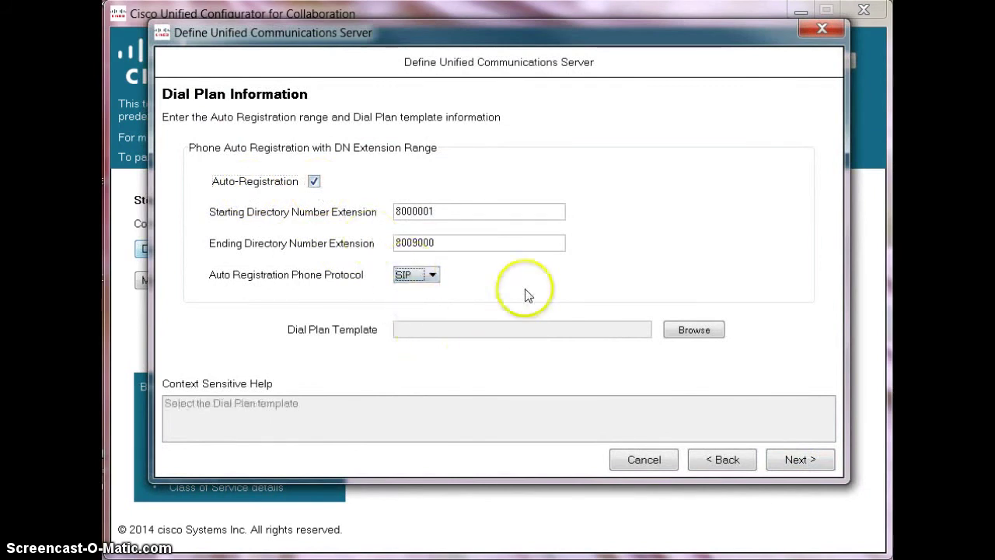
click(695, 330)
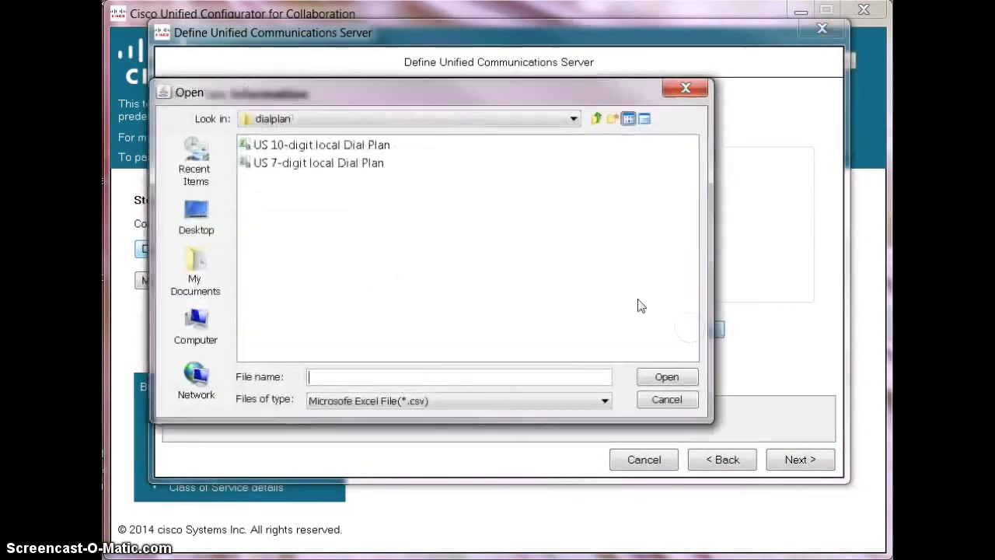
double_click(330, 148)
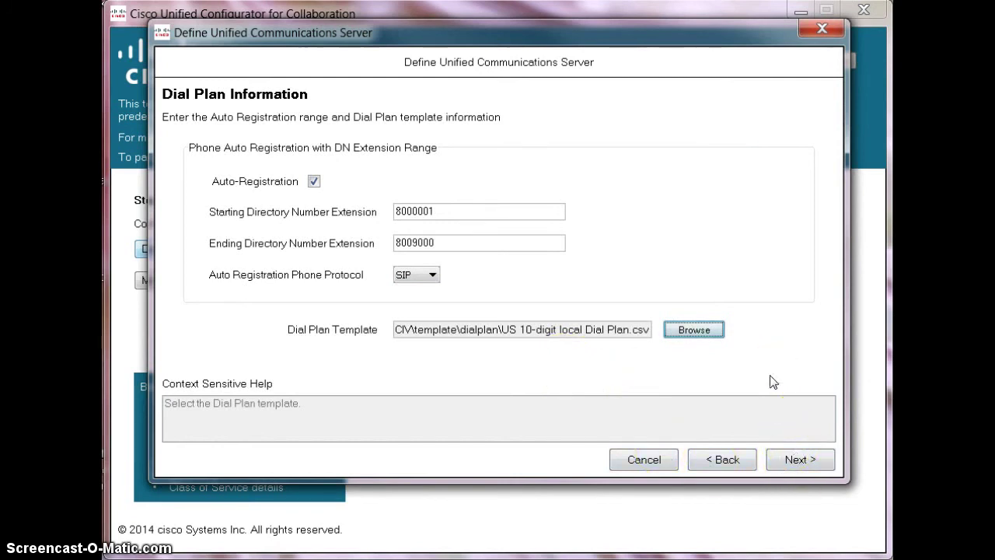
click(790, 470)
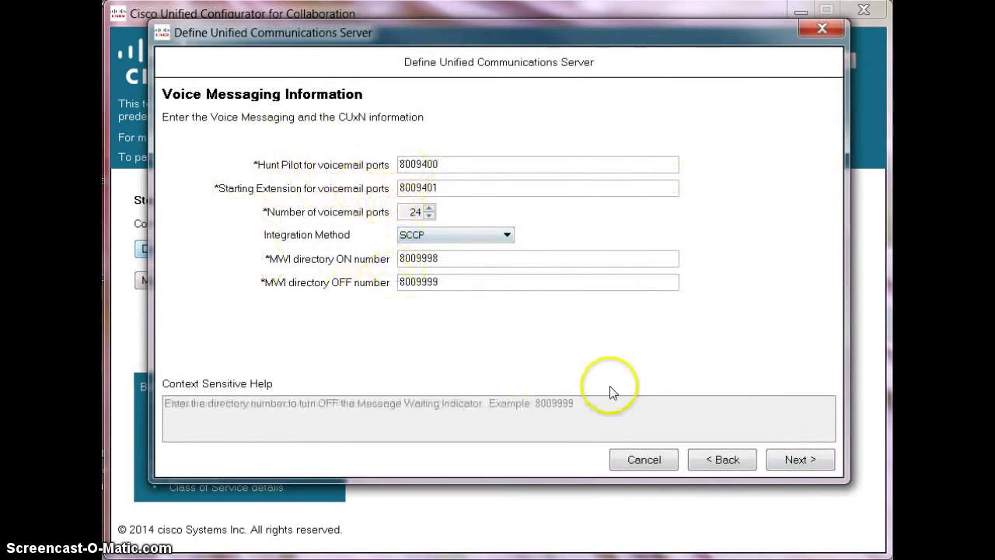
Enable self-provisioning with route point IVR on directory number 2000, no authentication required
click(798, 459)
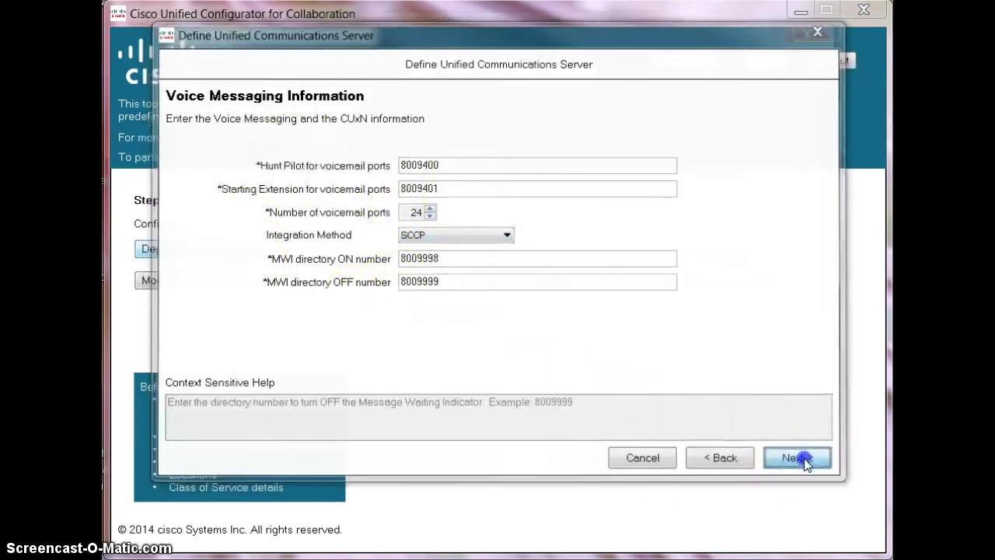
click(175, 142)
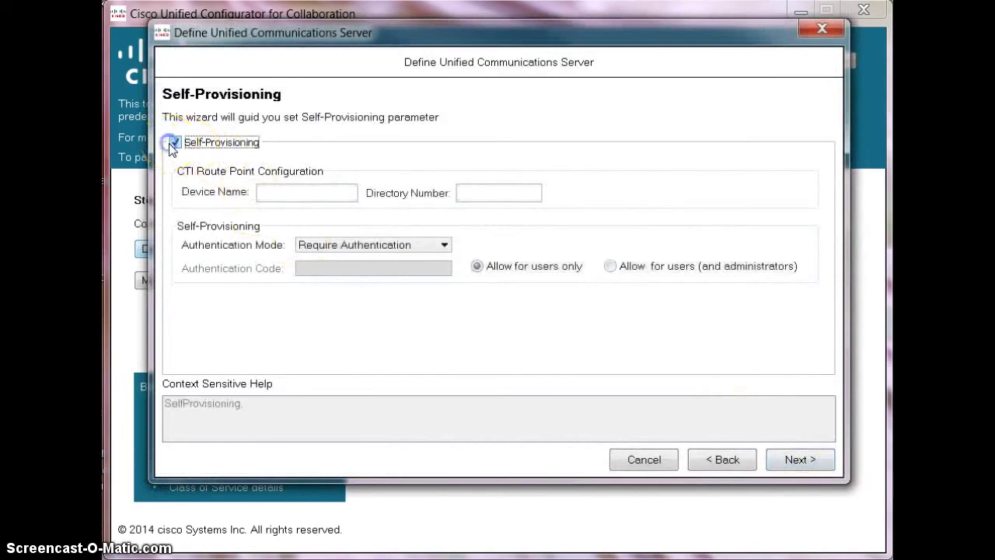
click(286, 189)
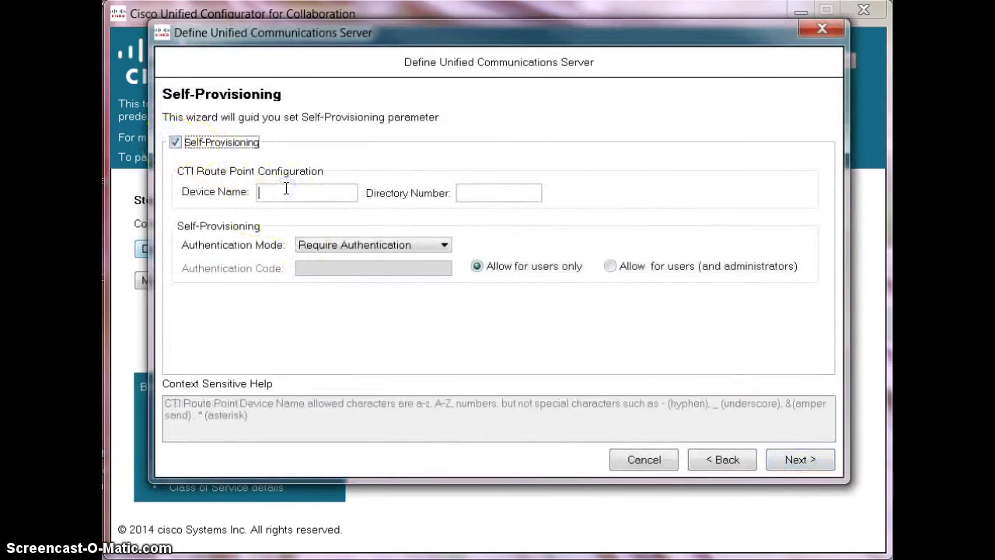
click(487, 189)
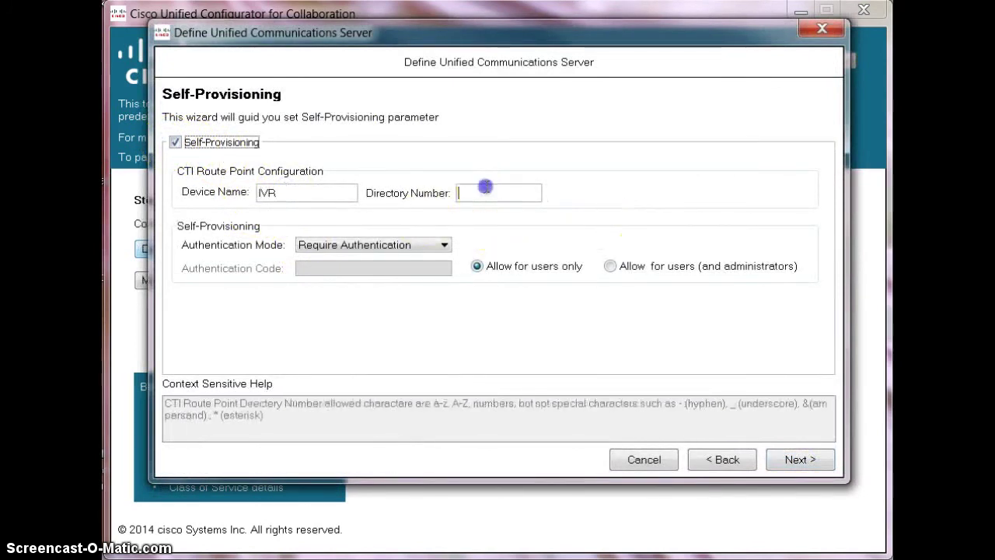
text(200)
click(546, 226)
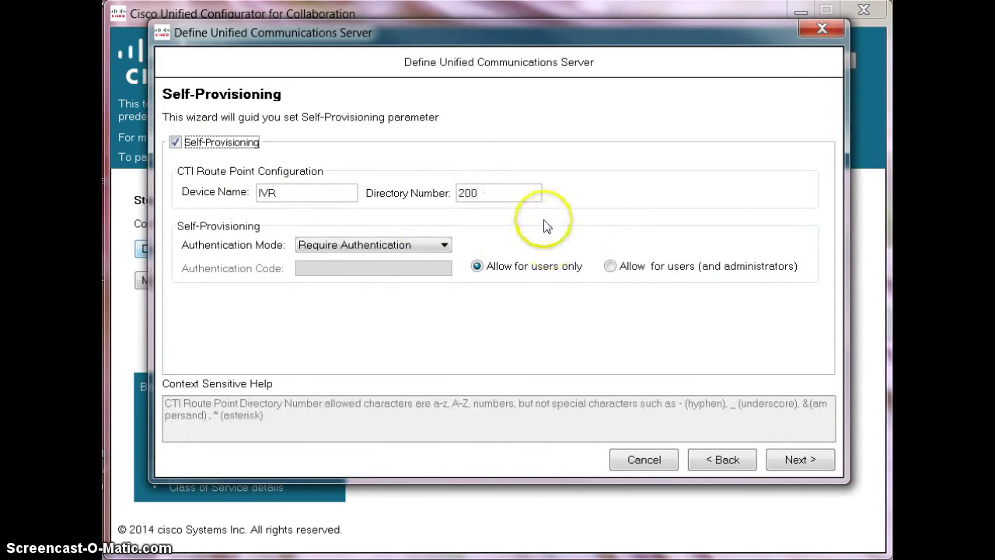
click(378, 244)
click(372, 274)
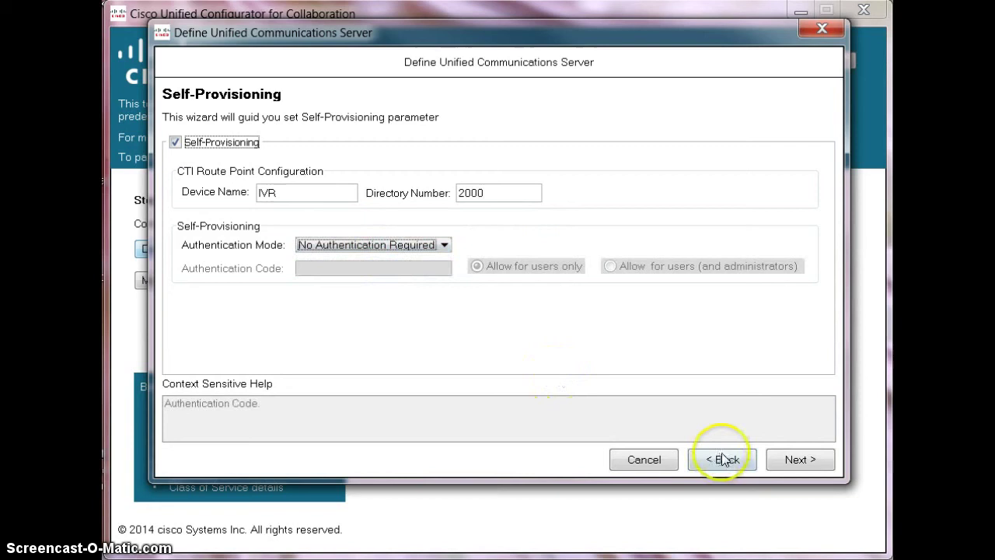
click(815, 462)
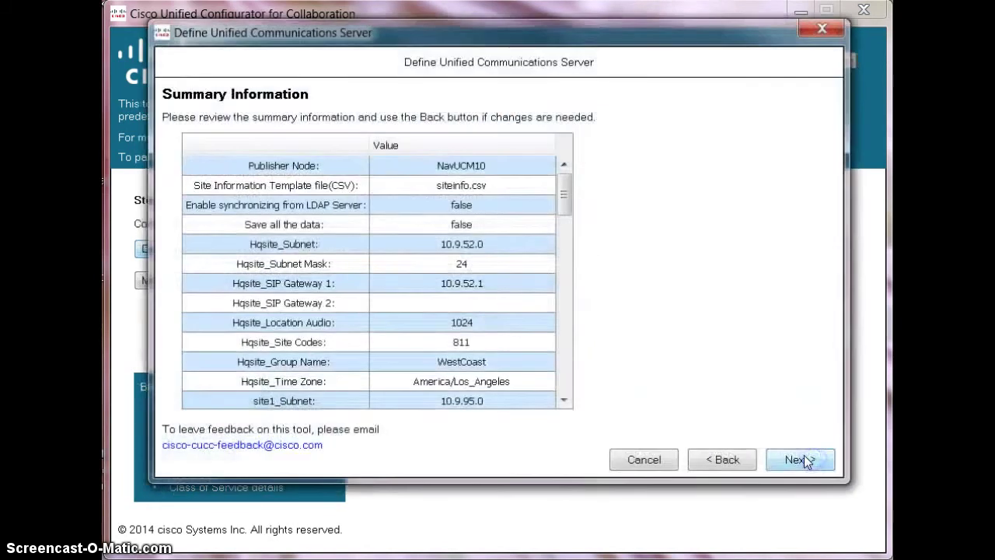
Enter Unified CM 10.89.97.31 and CUxN 10.89.97.32 addresses with their login credentials
click(795, 460)
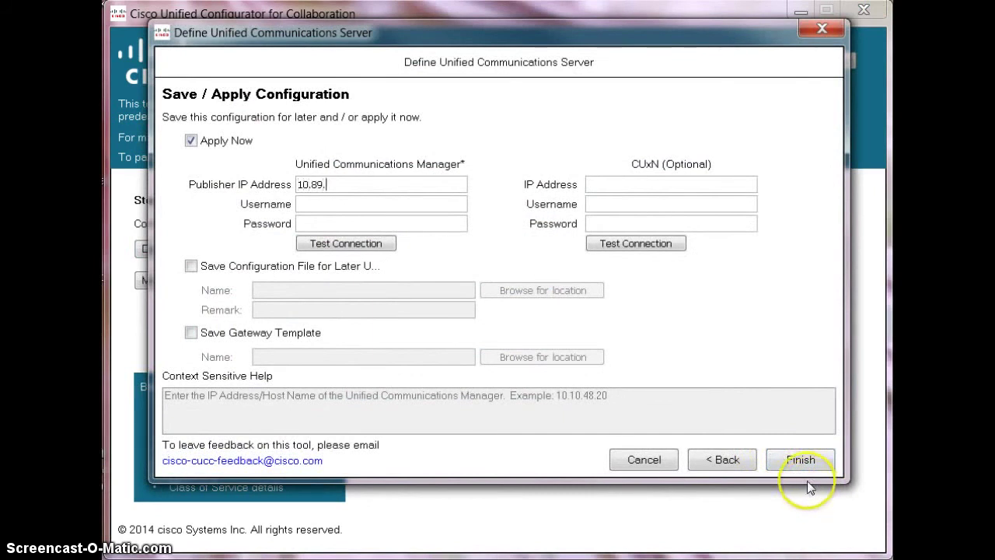
text(31)
click(333, 202)
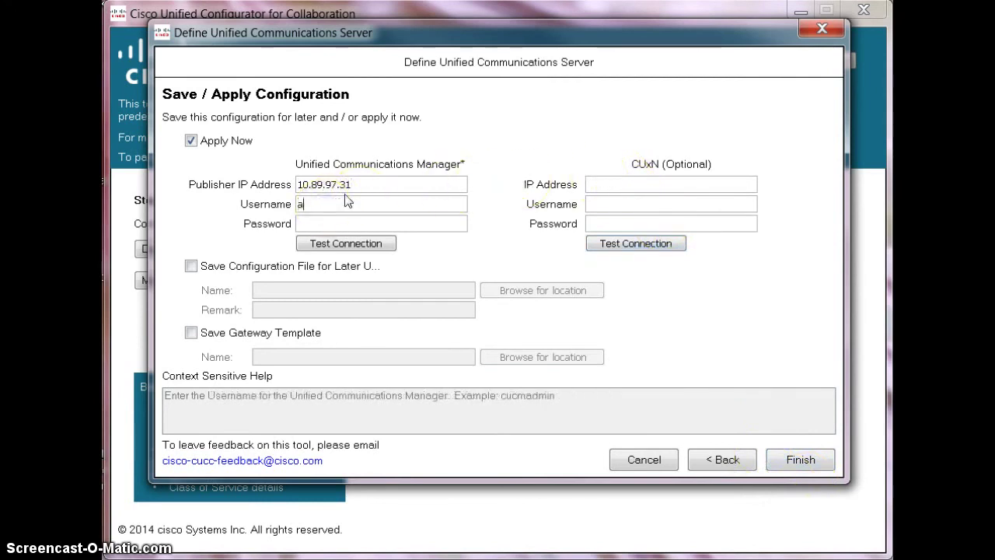
text(admin)
key(Tab)
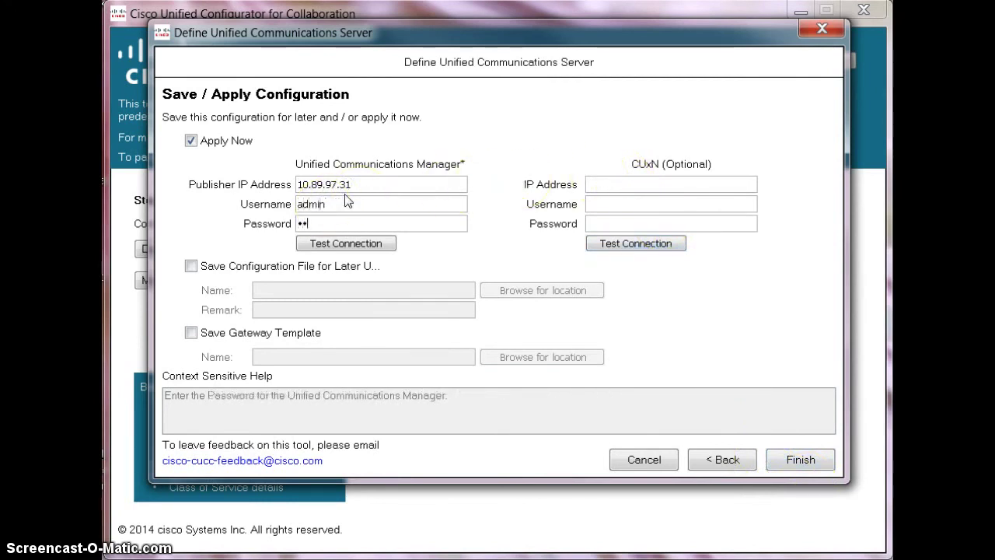
click(614, 184)
text(10.89)
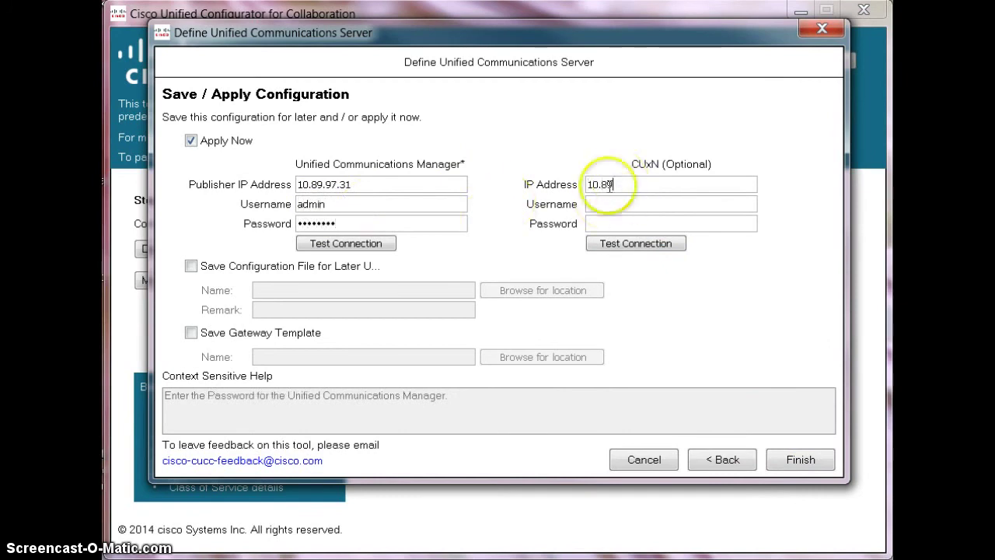
text(.97.)
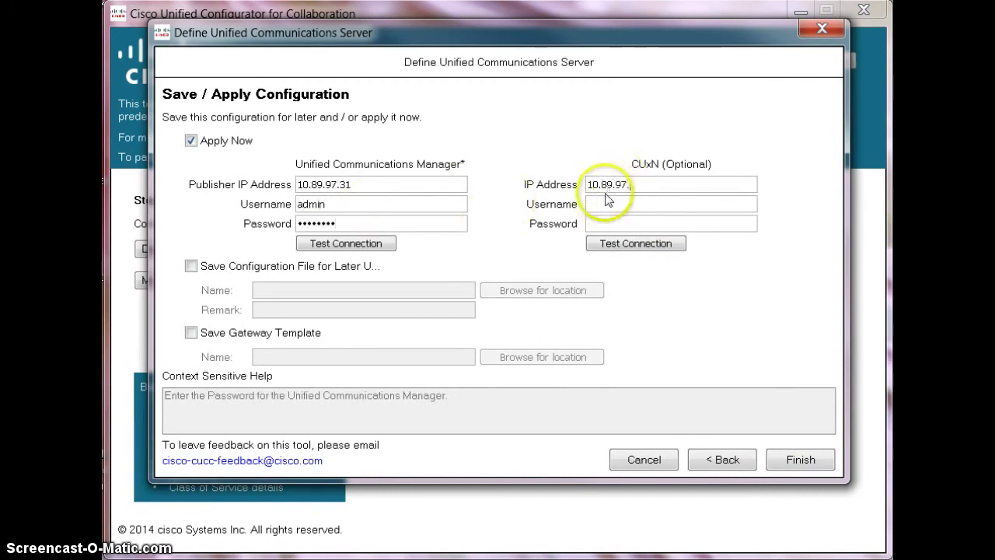
text(32)
click(607, 204)
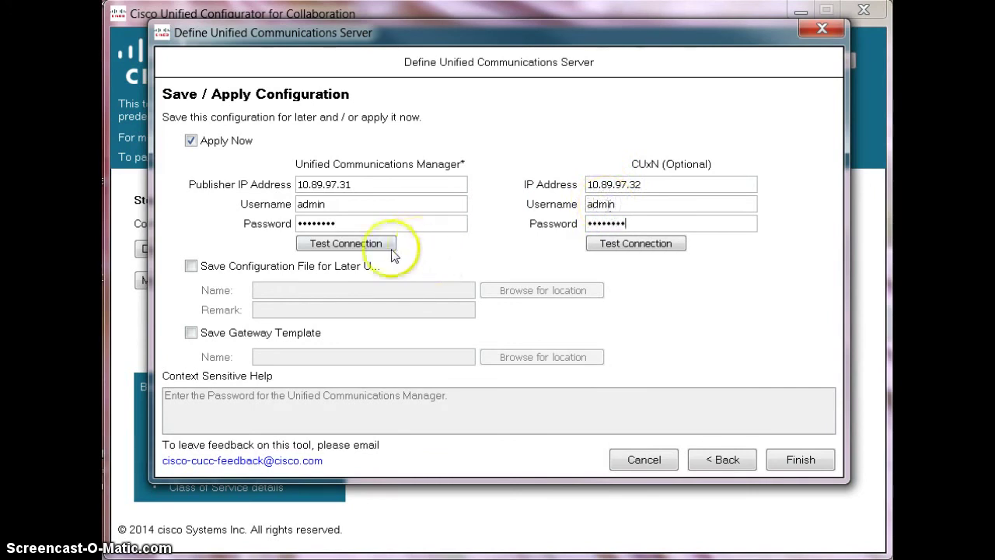
Test the connections to Unified CM and CUxN
click(362, 245)
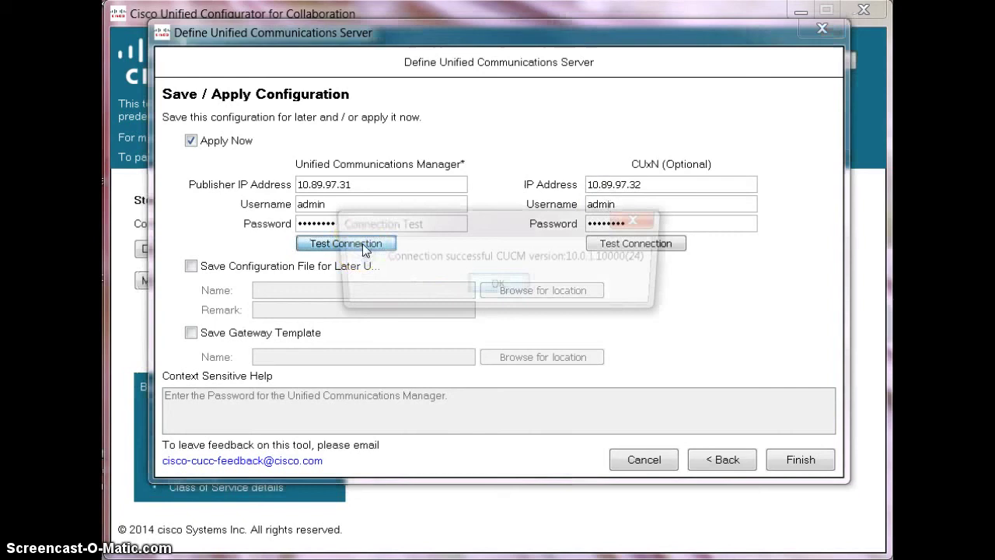
click(517, 276)
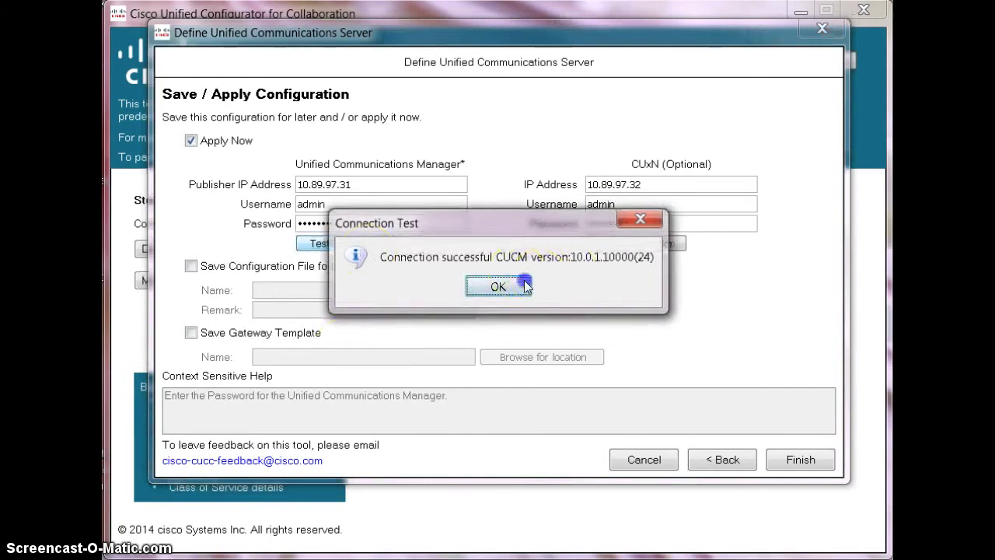
click(633, 247)
click(498, 287)
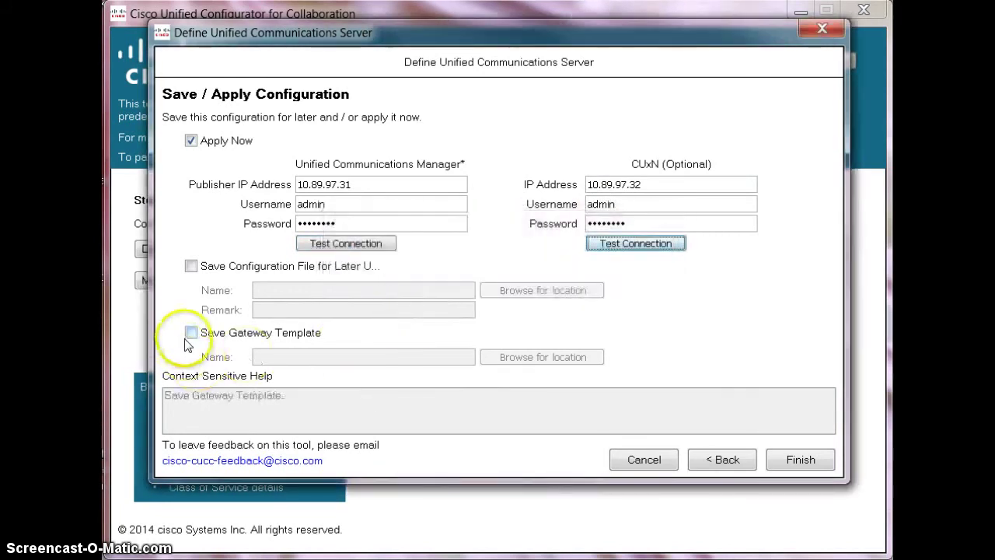
click(191, 333)
click(544, 355)
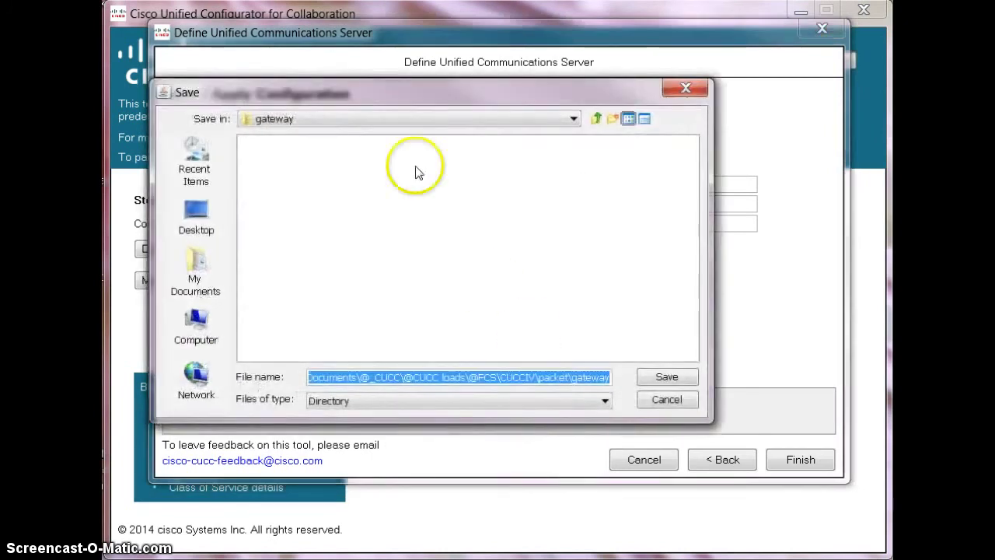
click(594, 120)
click(594, 121)
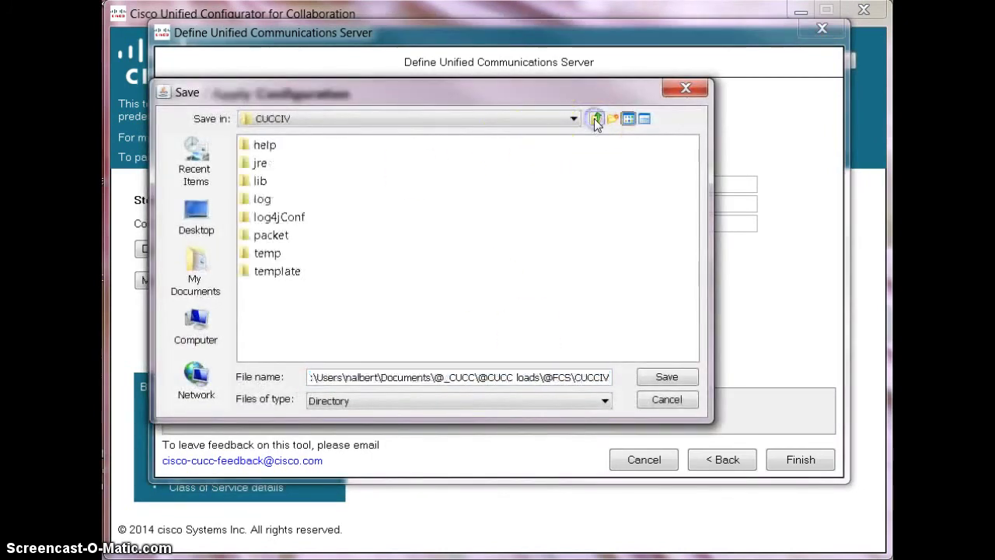
click(594, 121)
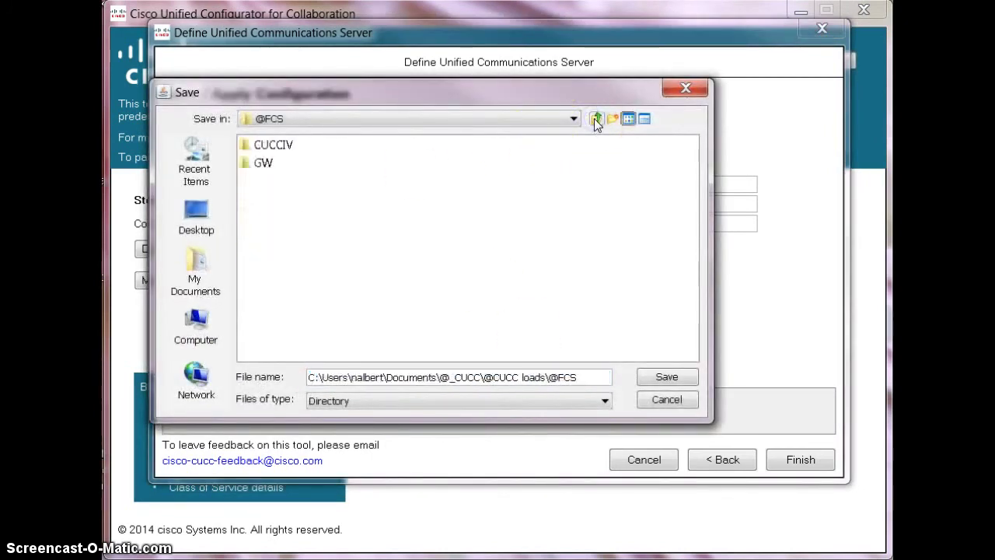
click(595, 120)
click(272, 146)
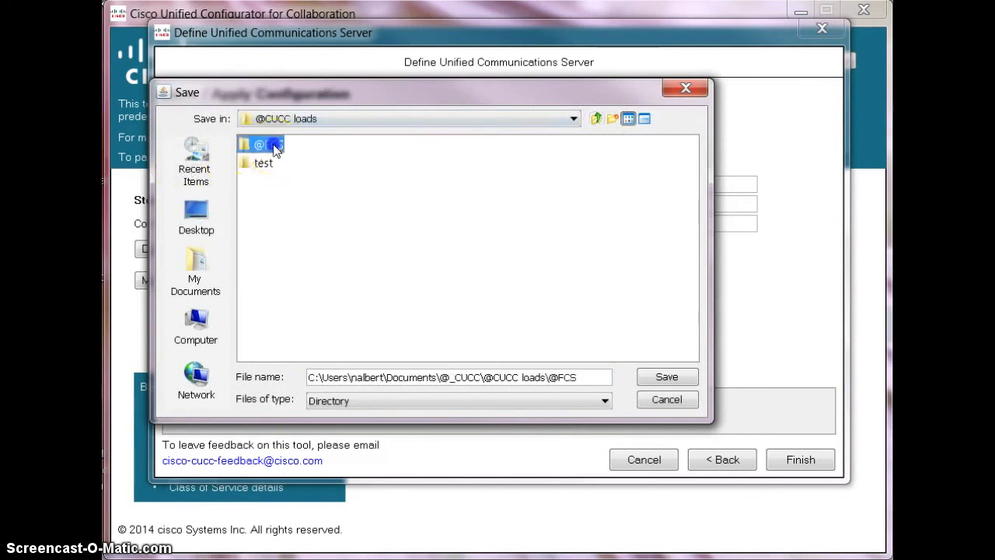
double_click(272, 146)
double_click(266, 163)
click(665, 378)
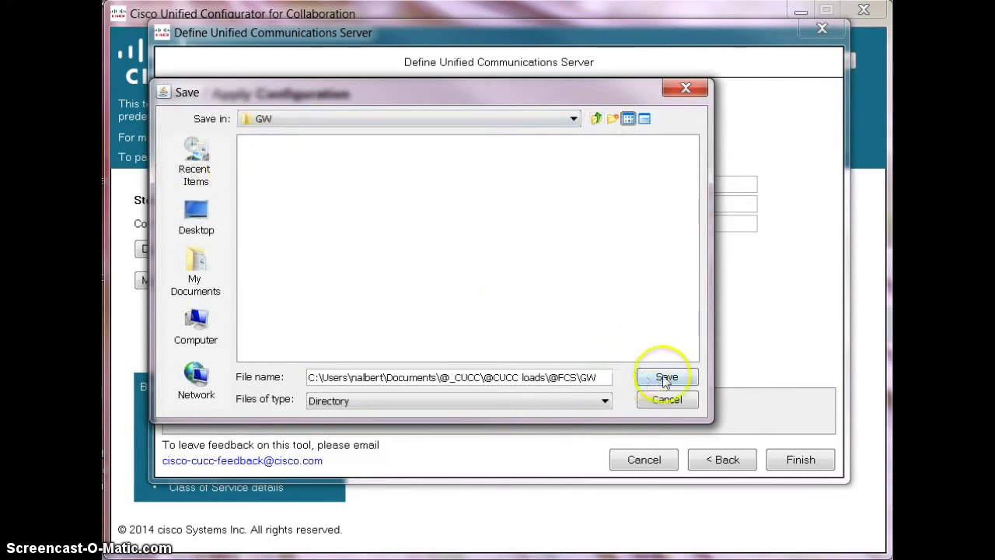
click(800, 459)
click(473, 293)
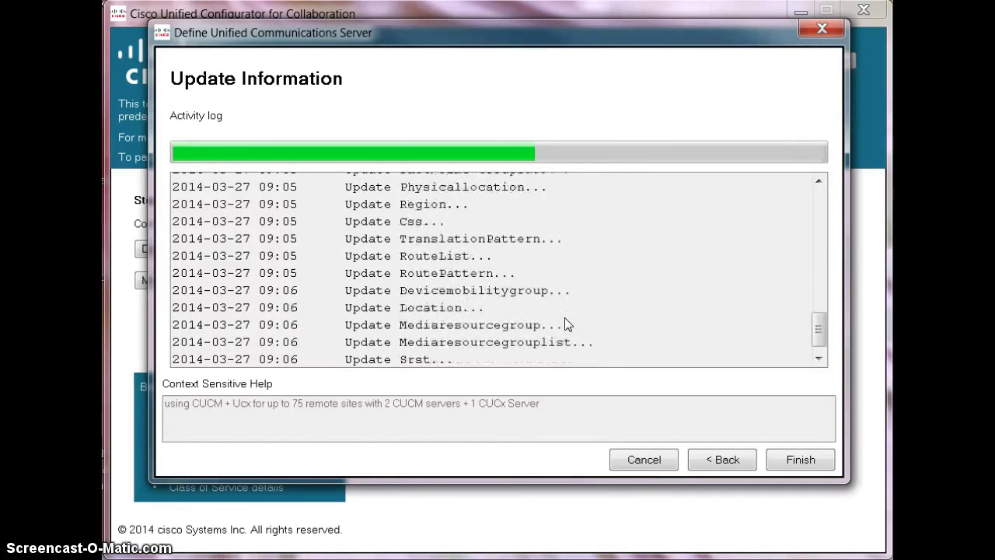
click(793, 462)
click(543, 252)
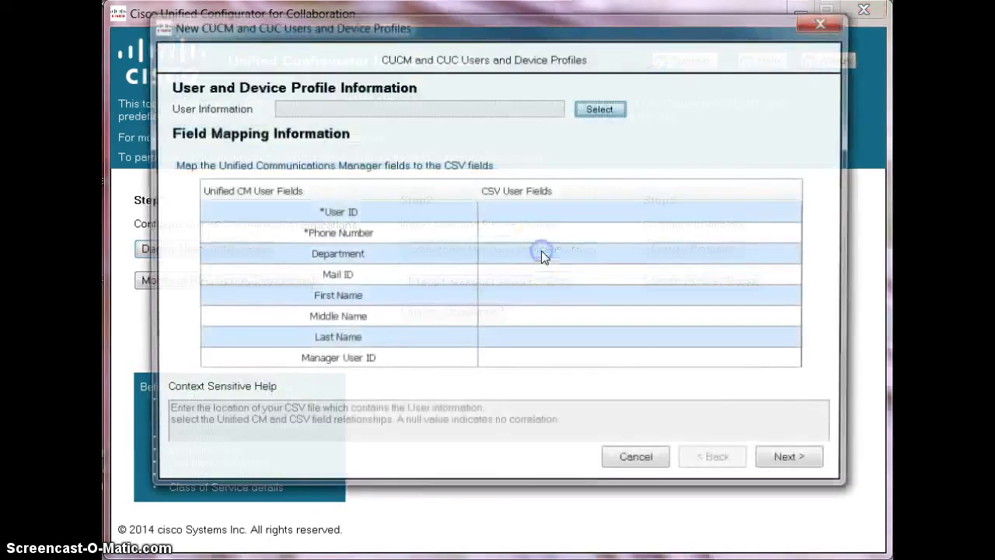
click(599, 109)
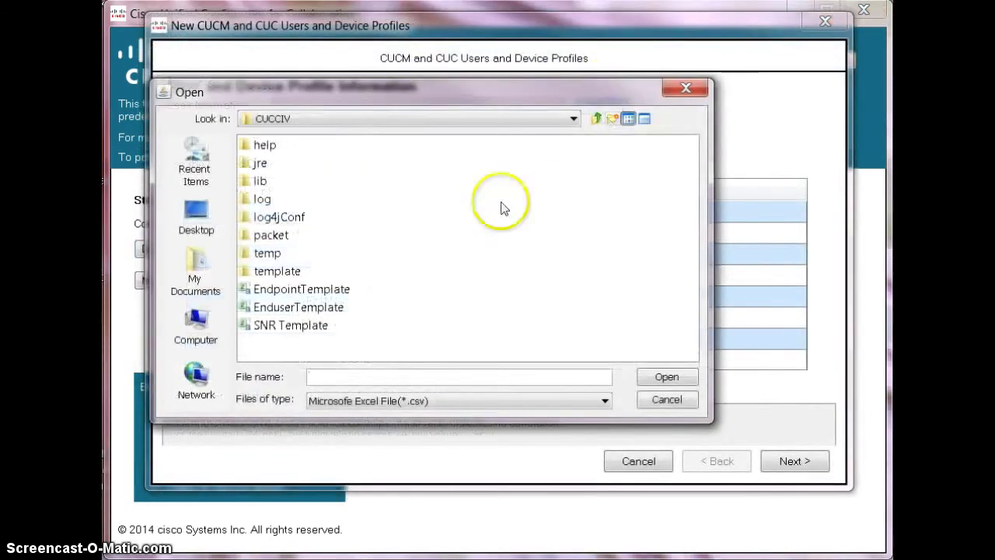
click(597, 120)
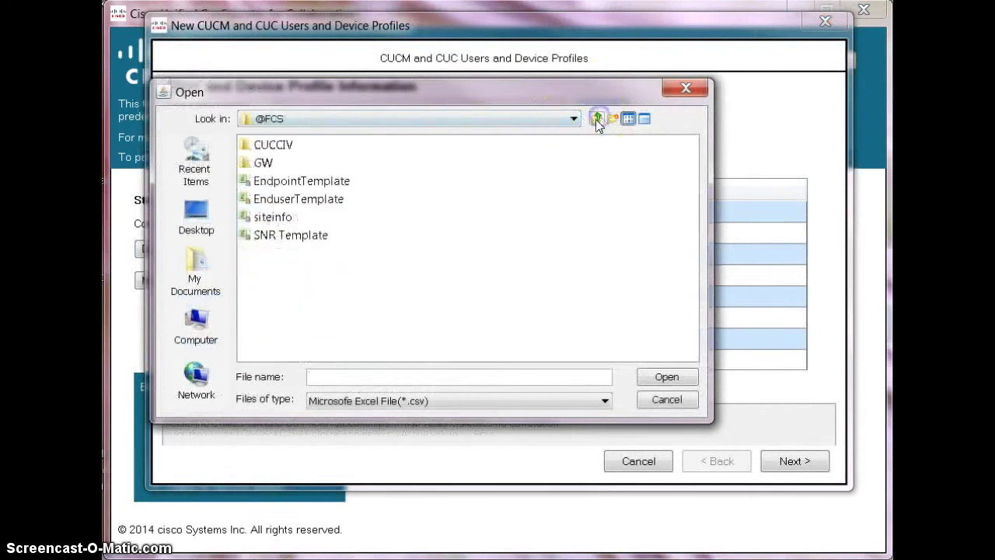
click(286, 199)
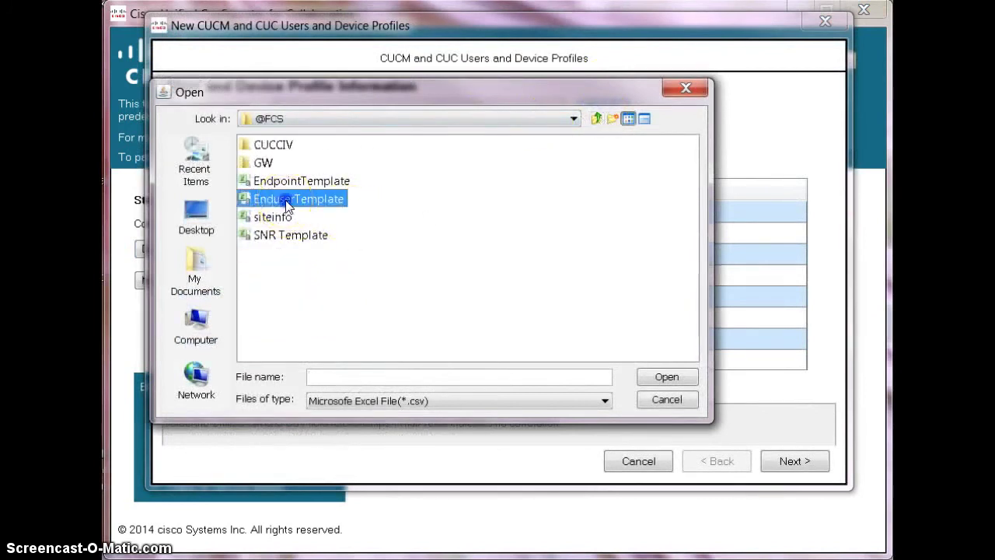
double_click(285, 199)
click(794, 460)
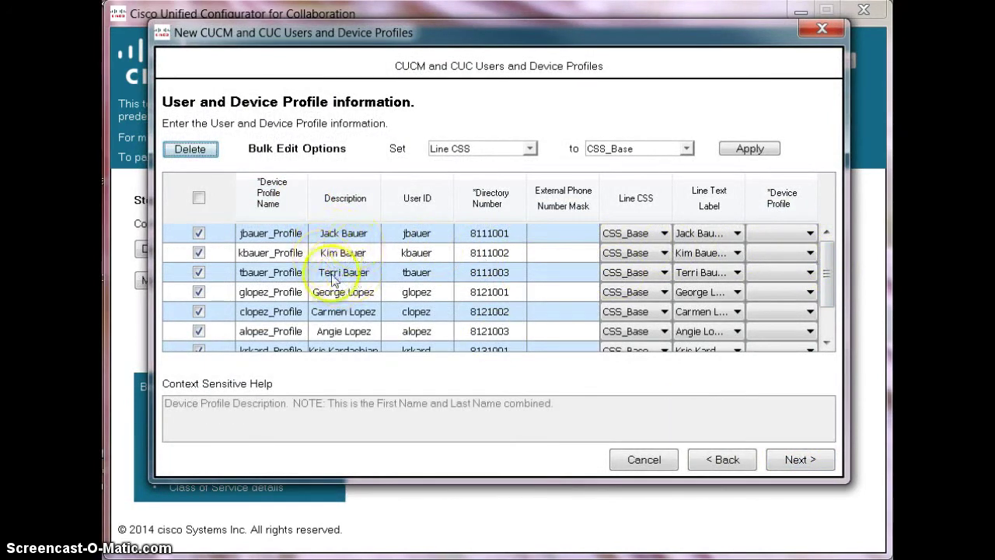
Bulk-set every user's Line CSS to CSS_InternationalPSTN
drag(829, 283, 822, 311)
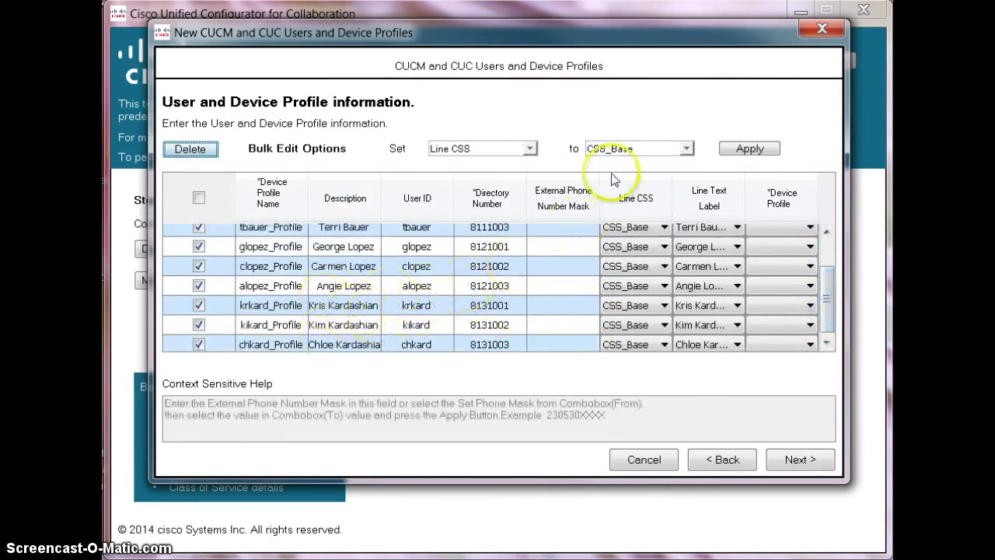
click(624, 149)
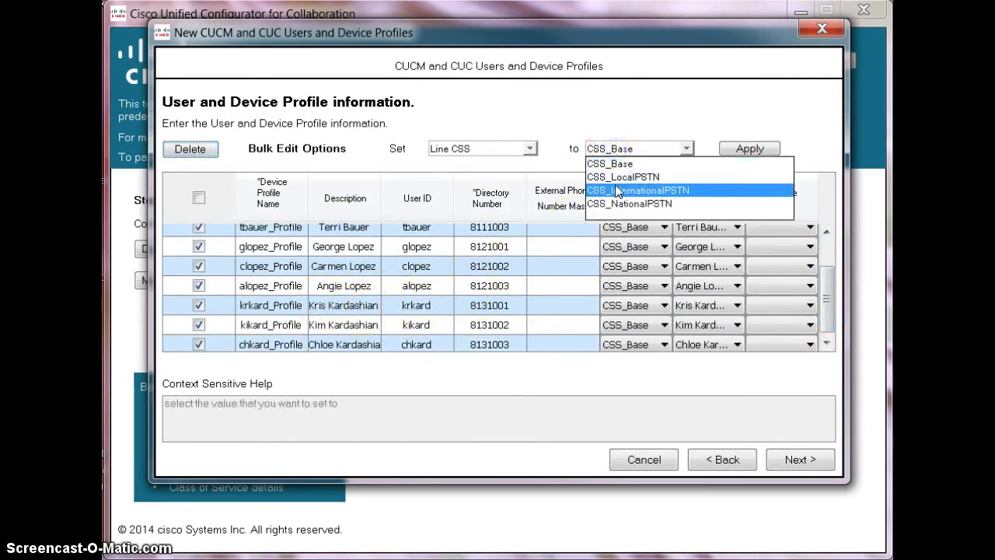
click(616, 191)
click(746, 151)
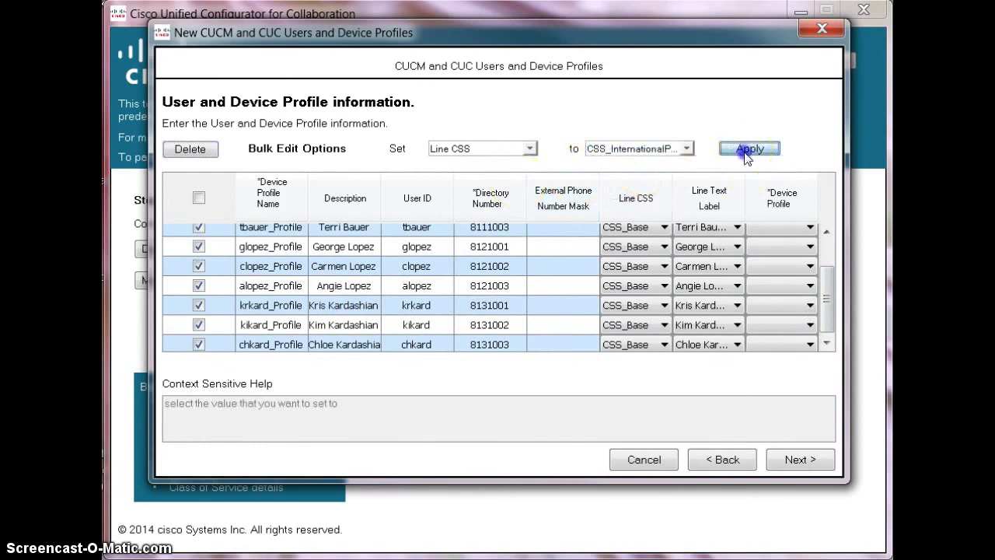
Bulk-set every user's device profile to UDP_6921.xml
click(465, 154)
click(462, 188)
click(596, 149)
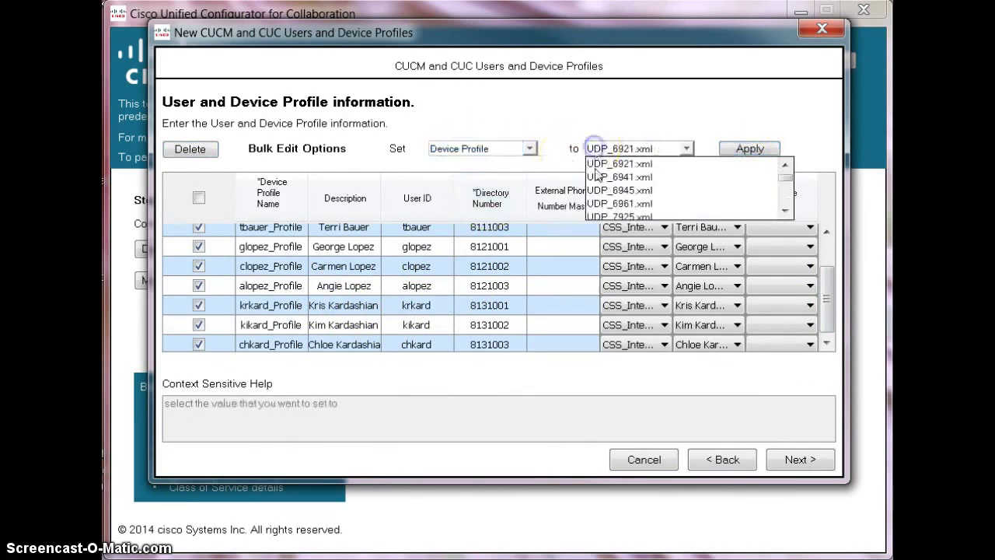
click(599, 164)
click(748, 150)
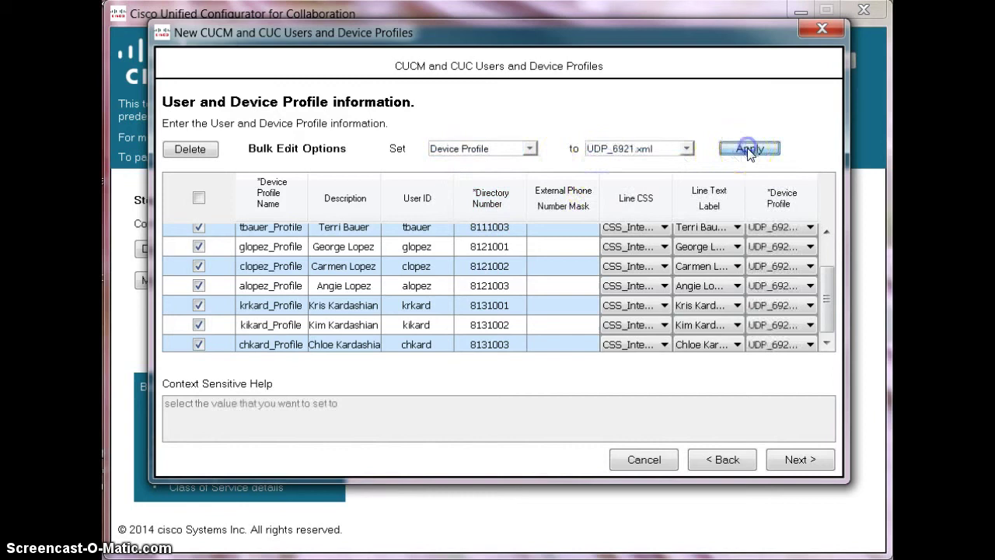
Apply the 9 new users and device profiles to CUCM and CUxN now, confirming the overwrite
click(798, 459)
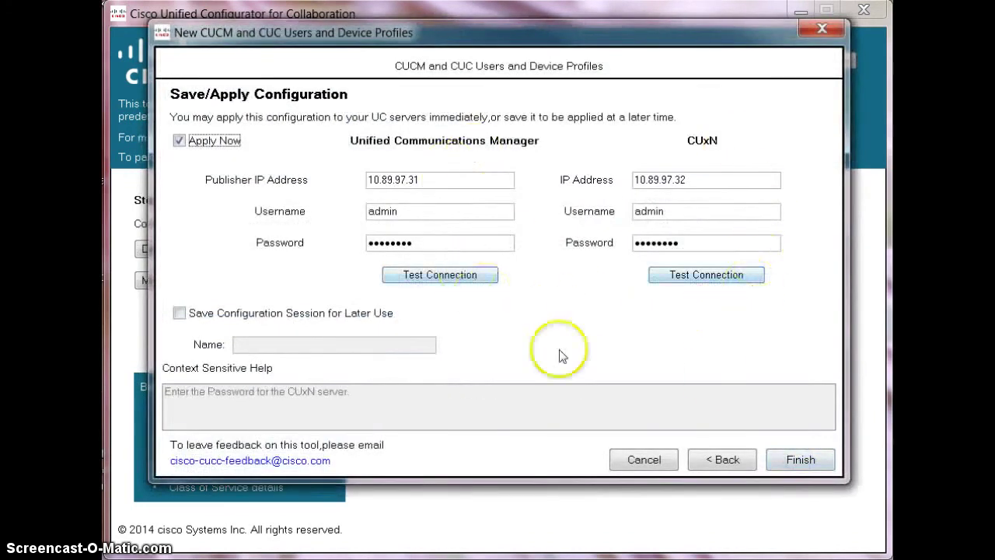
click(807, 459)
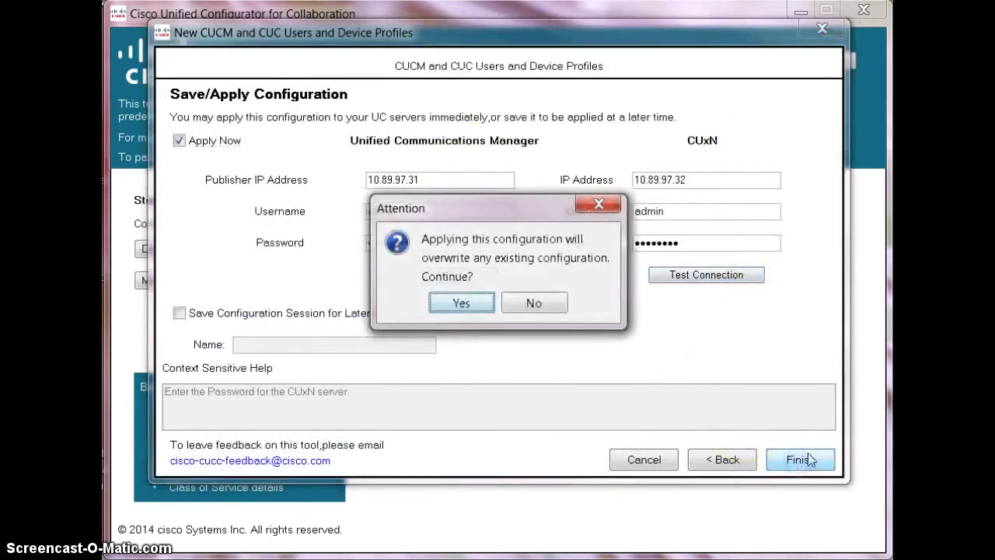
click(452, 302)
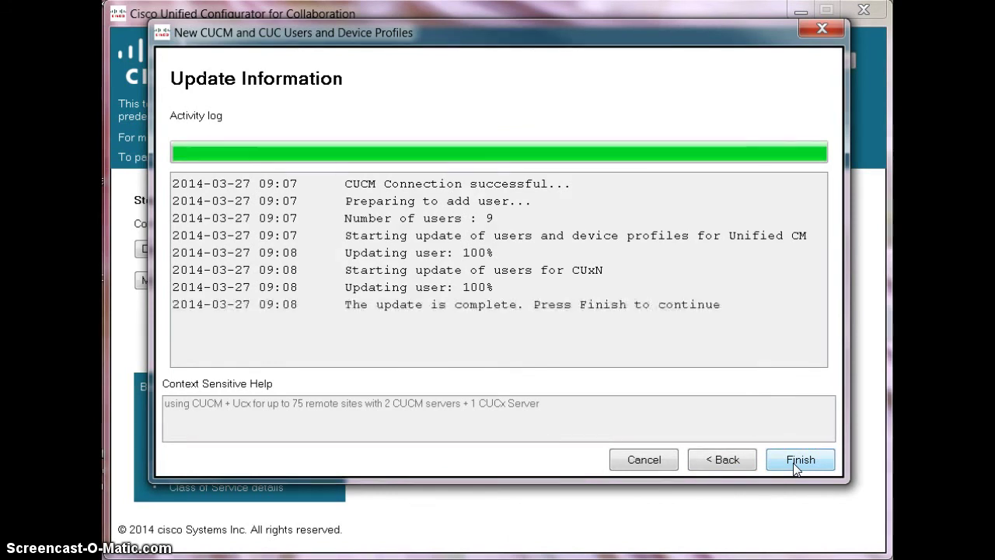
click(793, 463)
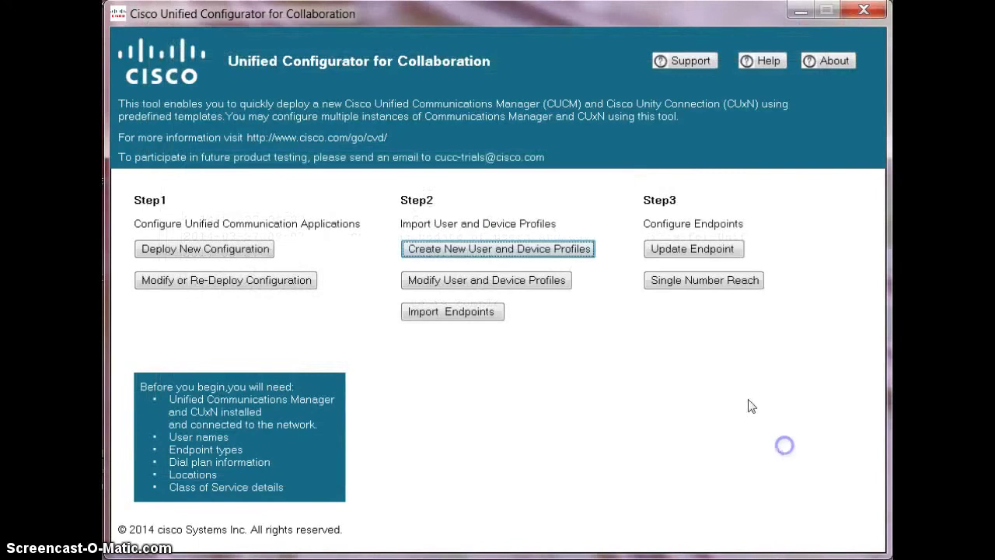
Fetch the user list from Unified CM for Single Number Reach and select all users
click(704, 282)
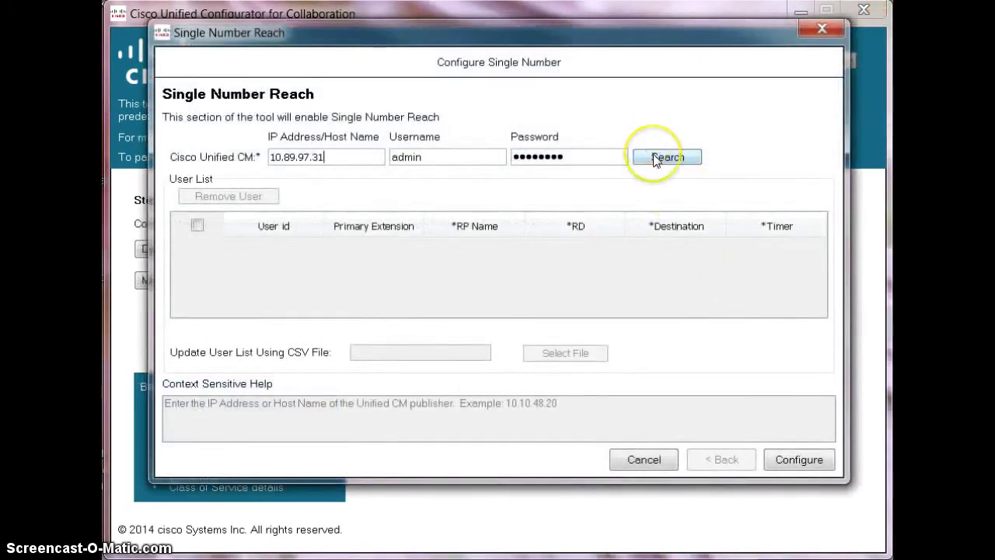
click(656, 159)
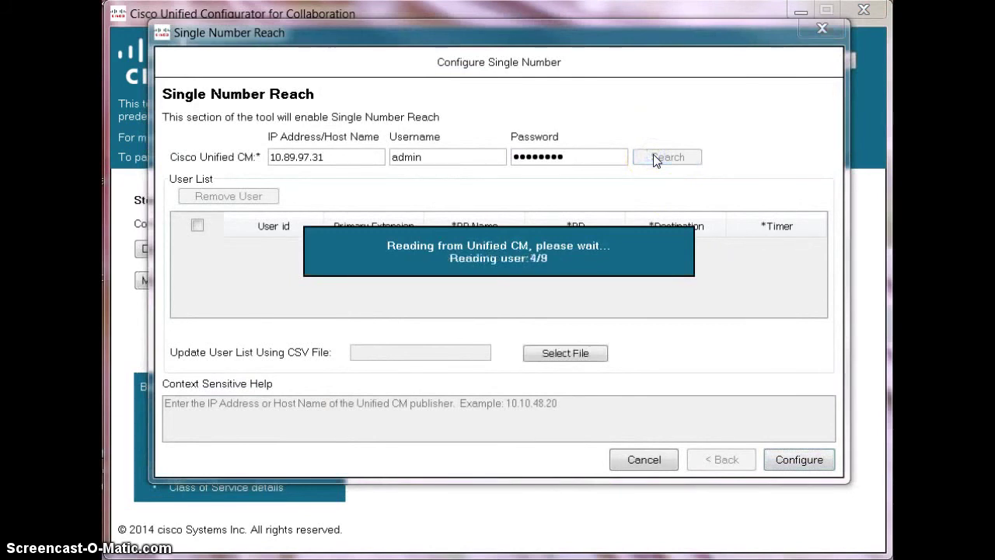
click(755, 268)
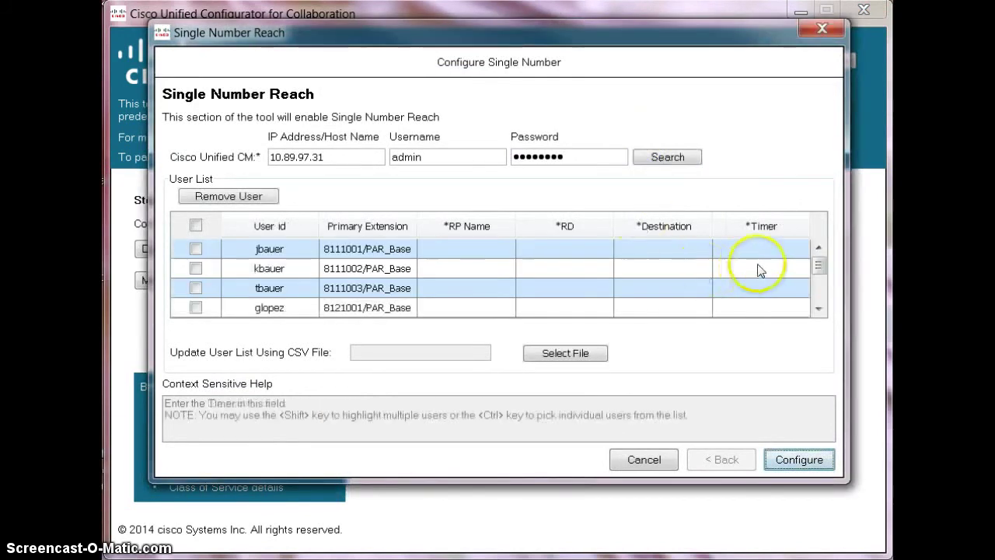
mouse_move(818, 262)
mouse_down()
mouse_move(818, 292)
mouse_move(810, 246)
mouse_up()
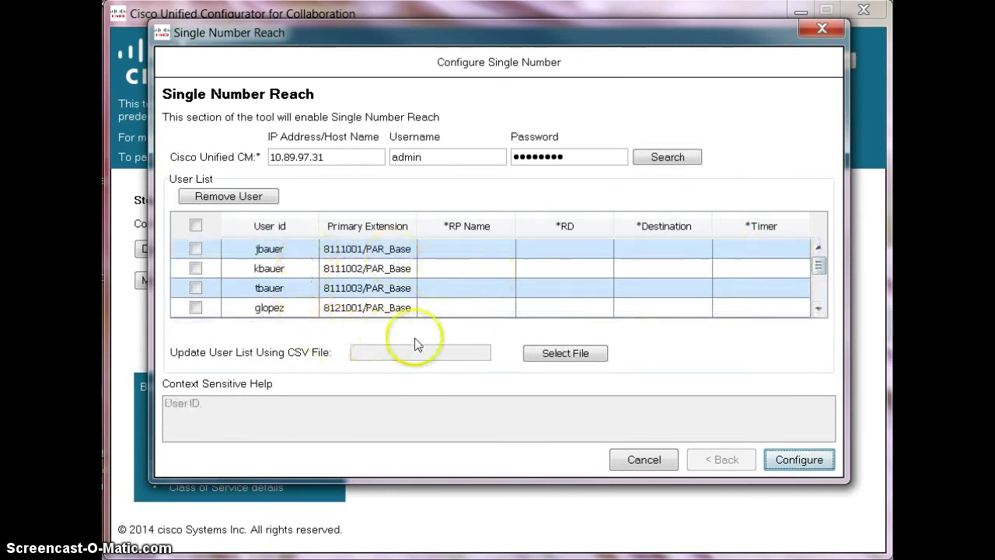
click(549, 354)
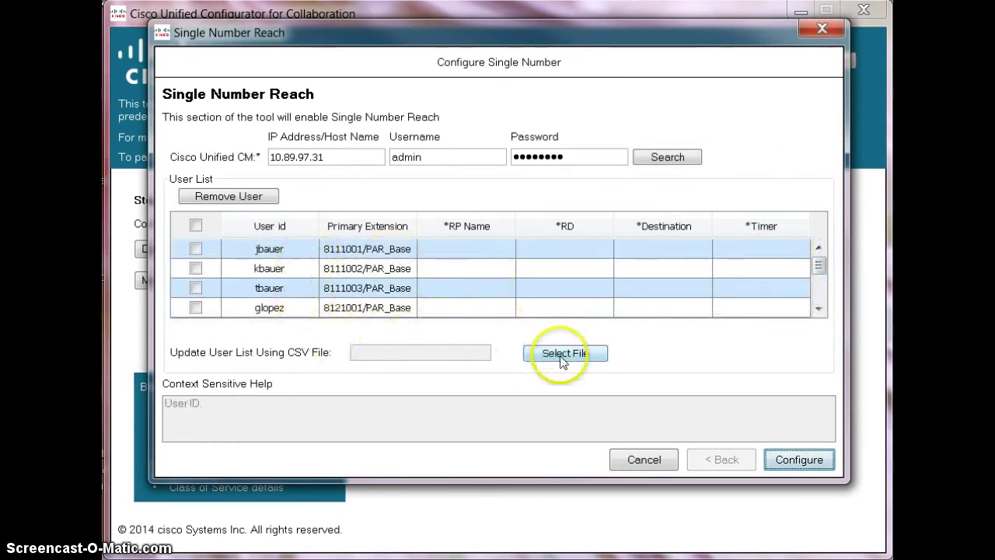
click(196, 226)
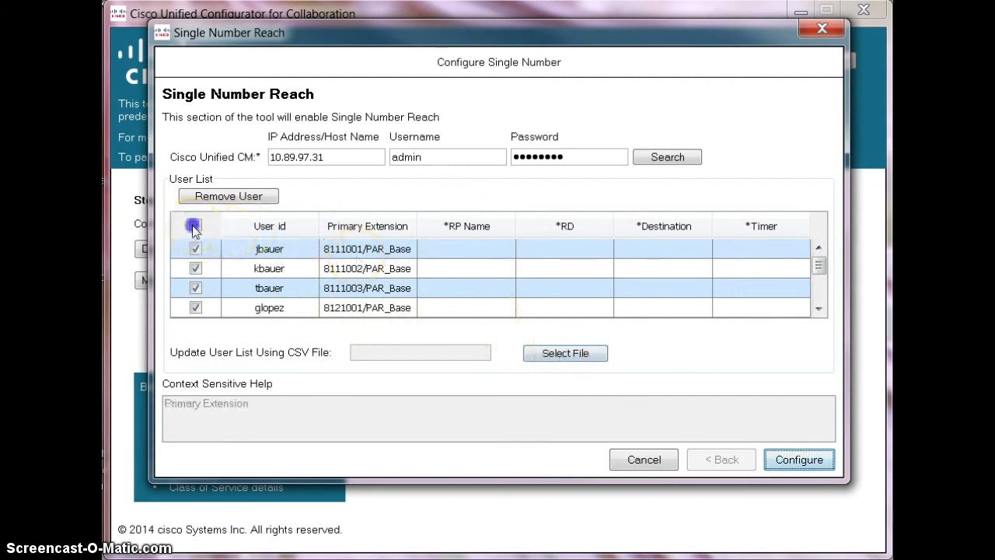
click(553, 350)
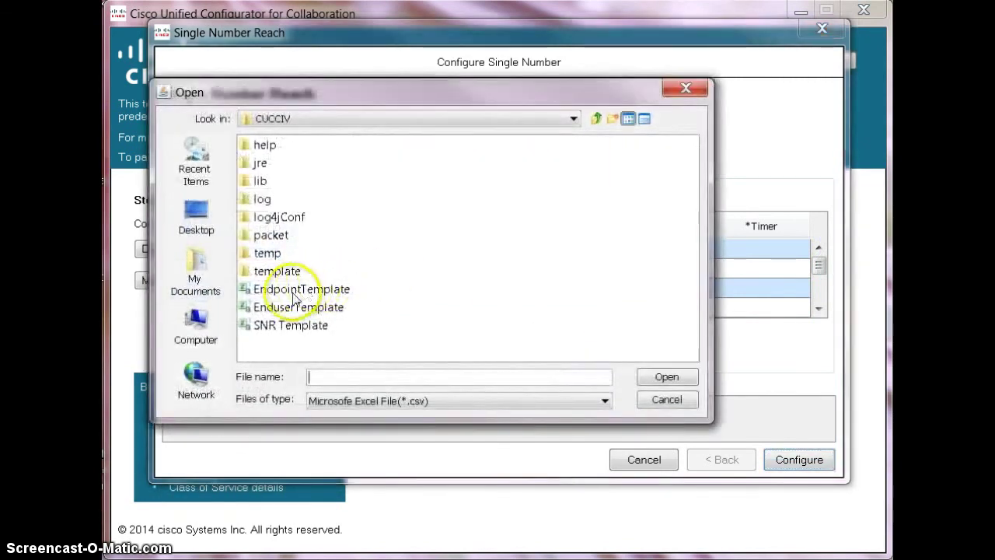
click(595, 120)
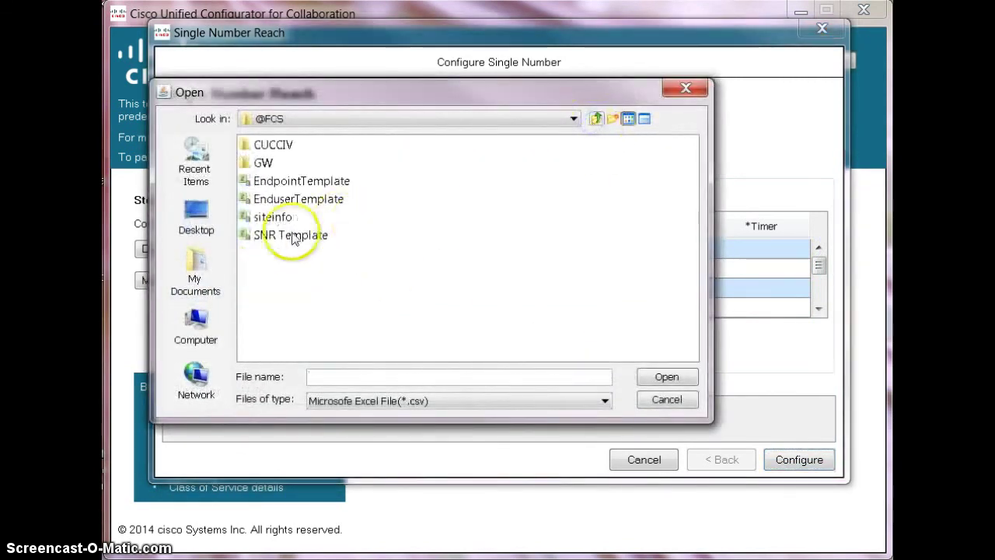
double_click(268, 237)
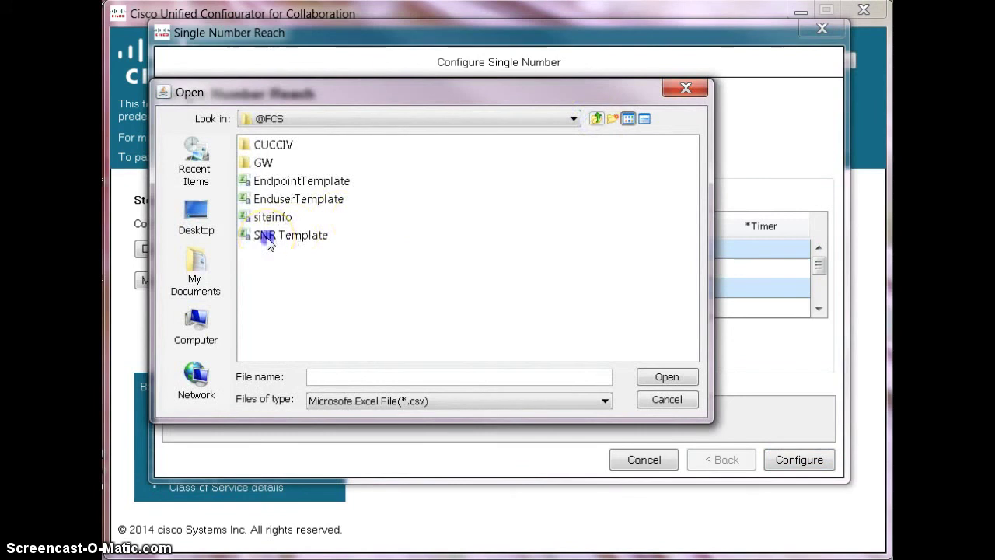
mouse_move(655, 243)
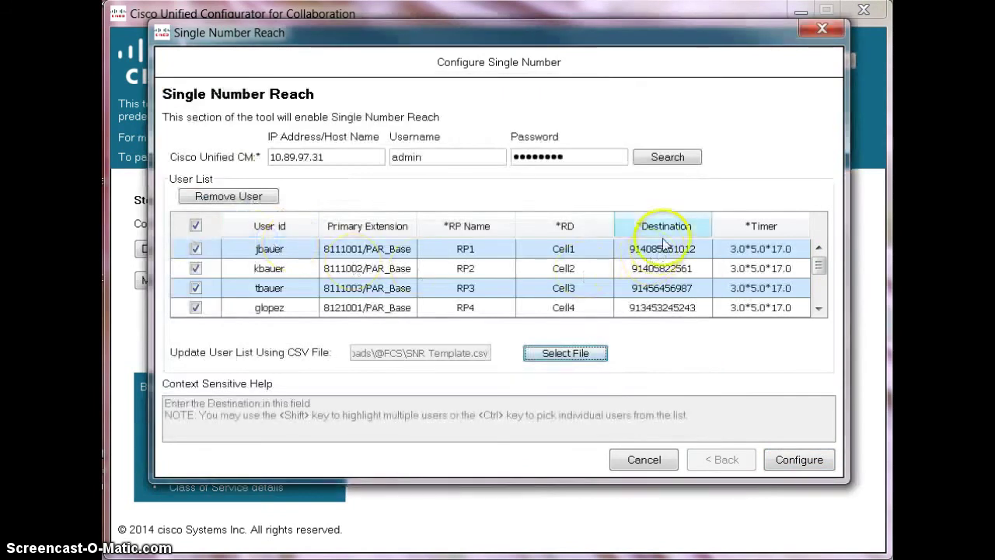
mouse_move(774, 300)
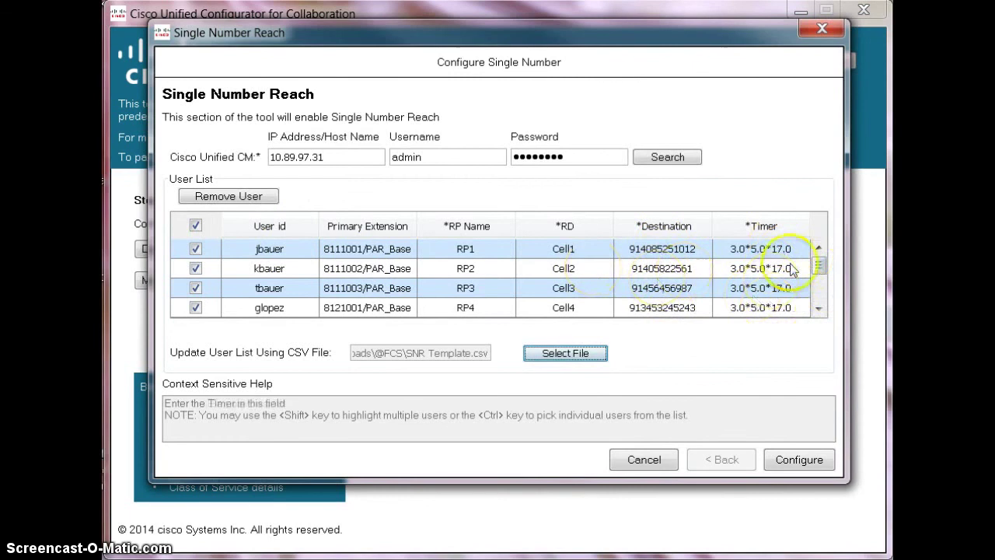
drag(820, 267, 817, 302)
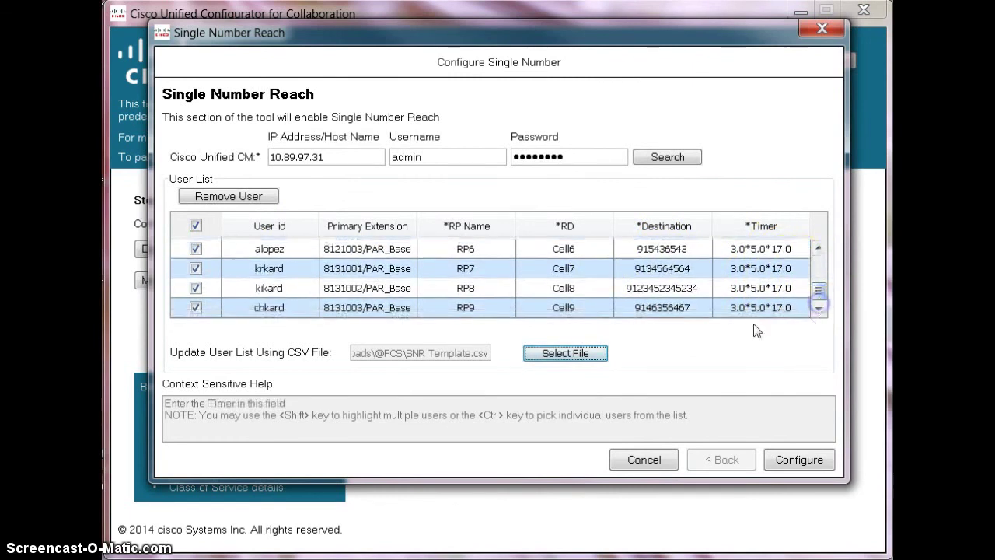
click(787, 459)
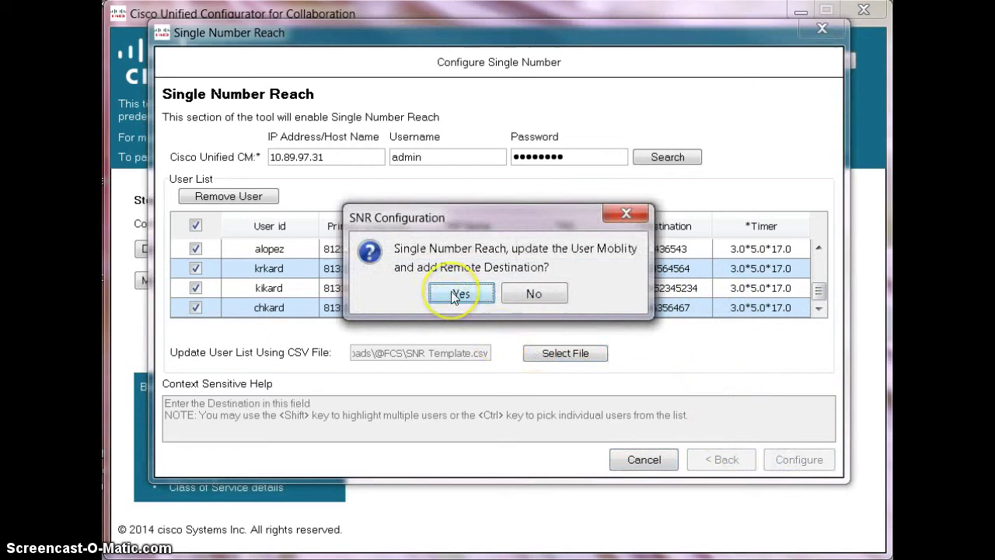
click(453, 293)
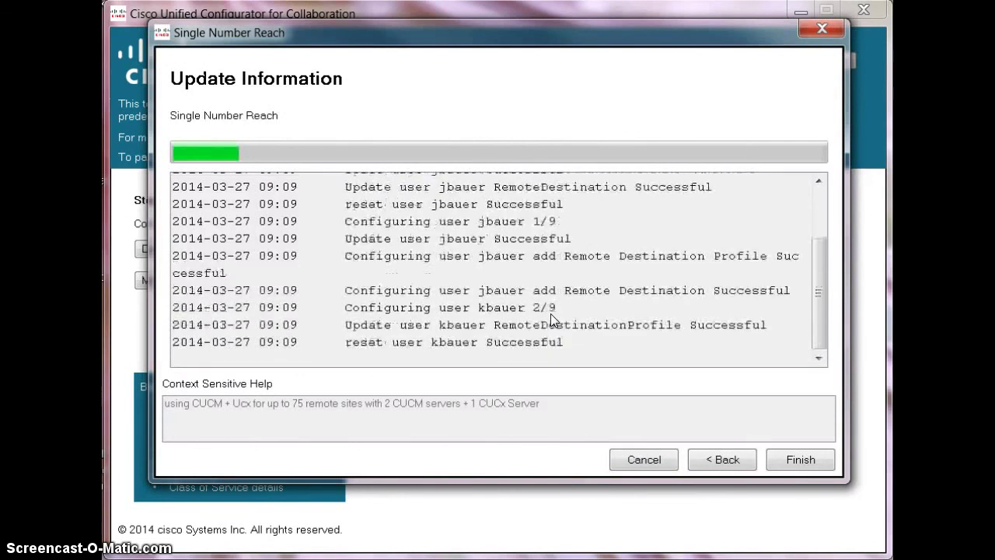
click(800, 460)
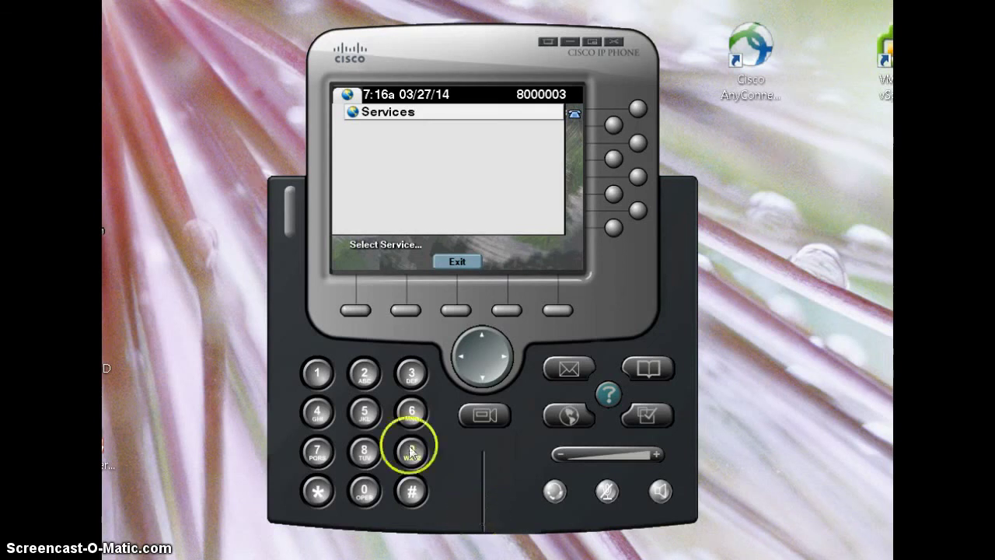
Go off-hook and dial the self-provisioning service number 2000
click(366, 372)
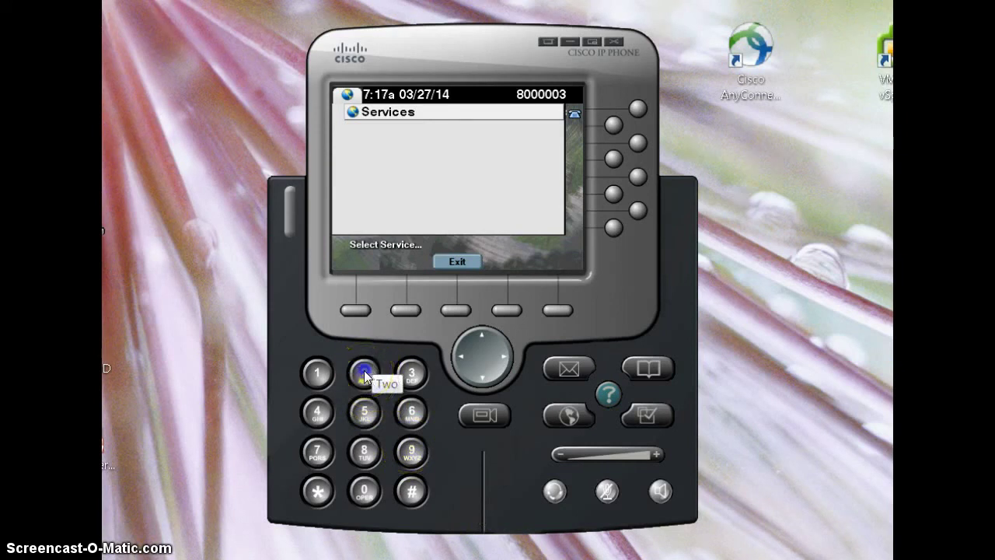
click(364, 491)
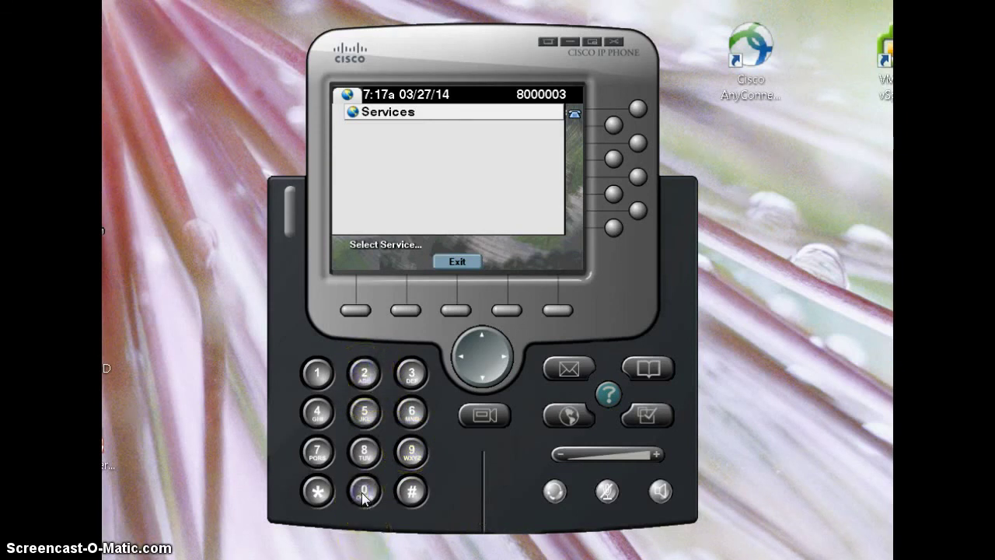
click(364, 491)
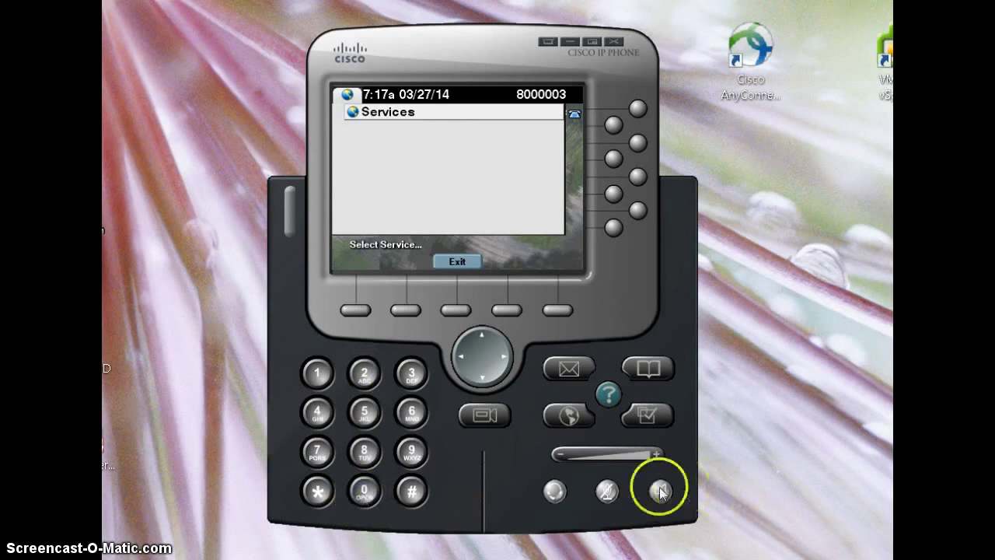
click(660, 490)
click(364, 373)
click(364, 491)
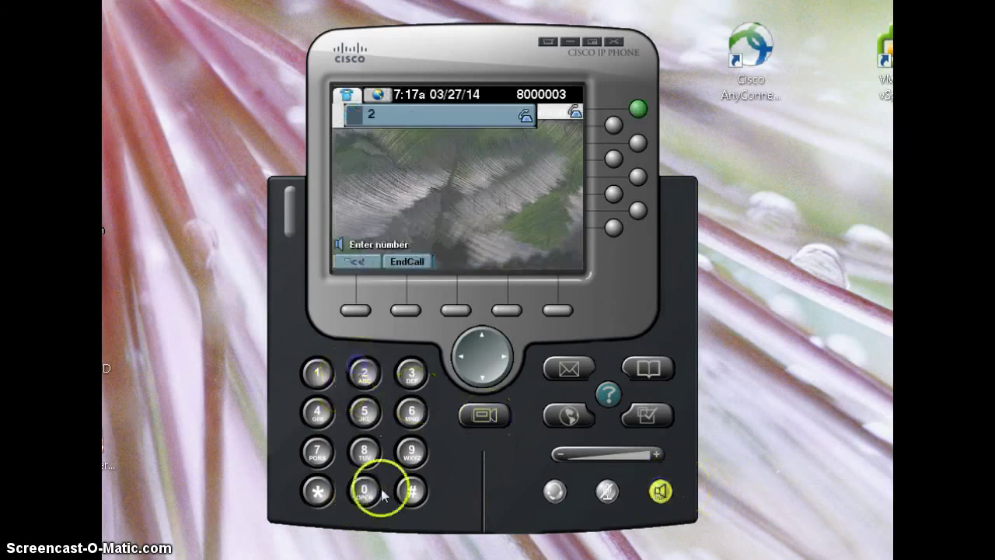
click(364, 491)
click(362, 491)
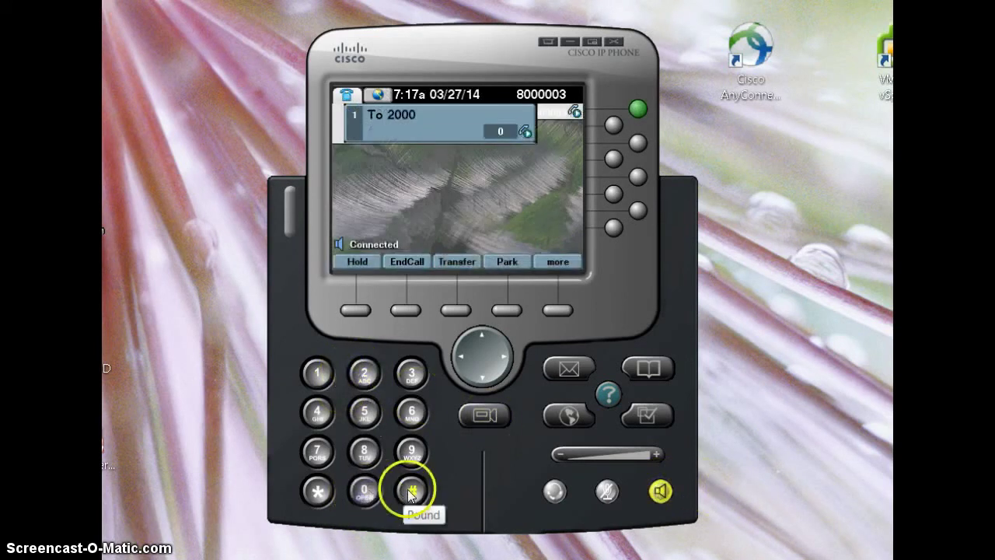
Enter the extension digits with # and confirm so the phone re-registers as 8111001
click(366, 453)
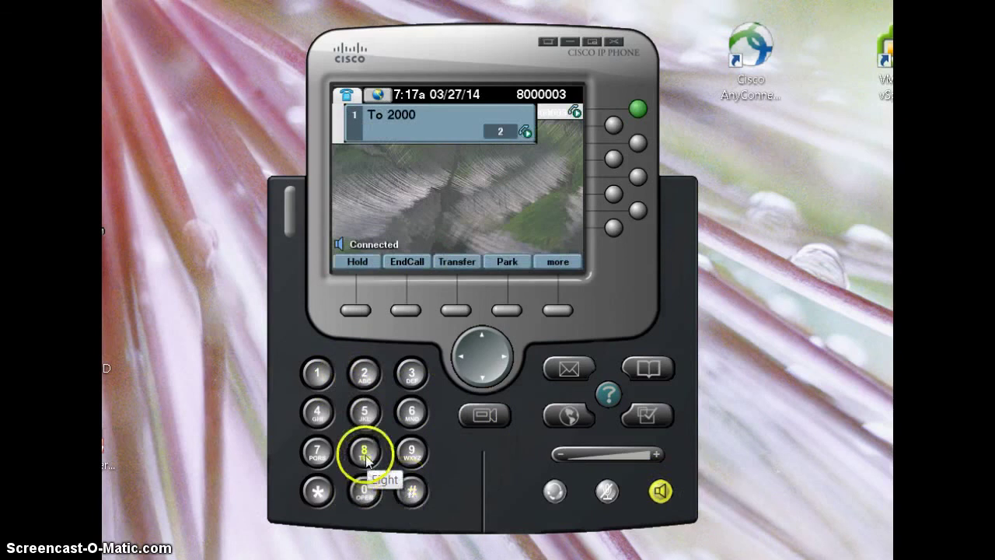
click(365, 453)
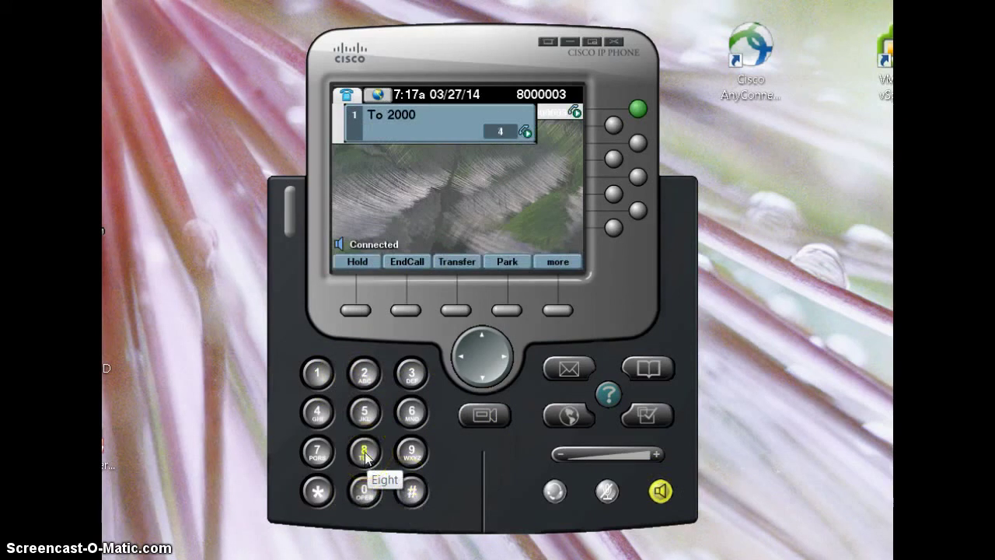
click(364, 452)
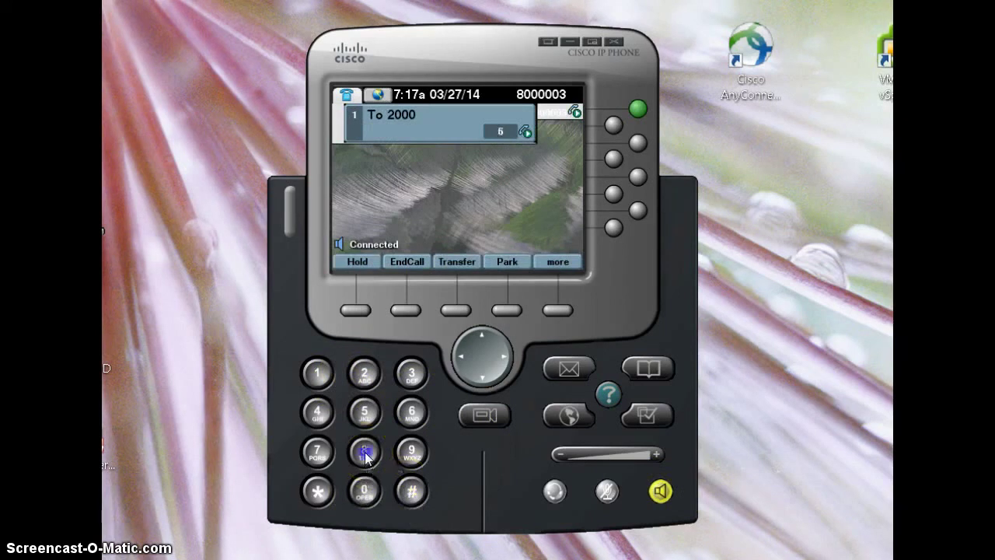
click(318, 373)
click(364, 490)
click(315, 370)
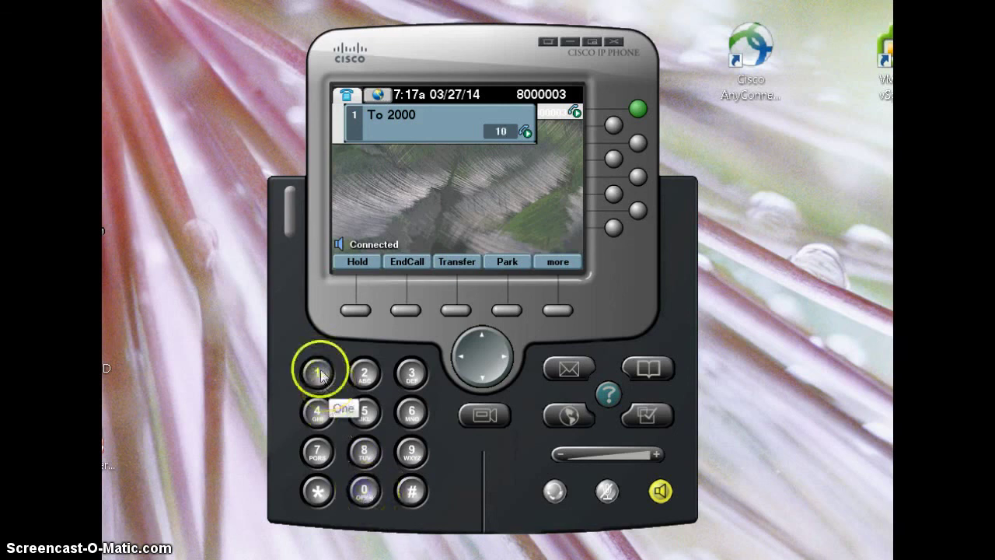
click(412, 492)
click(561, 502)
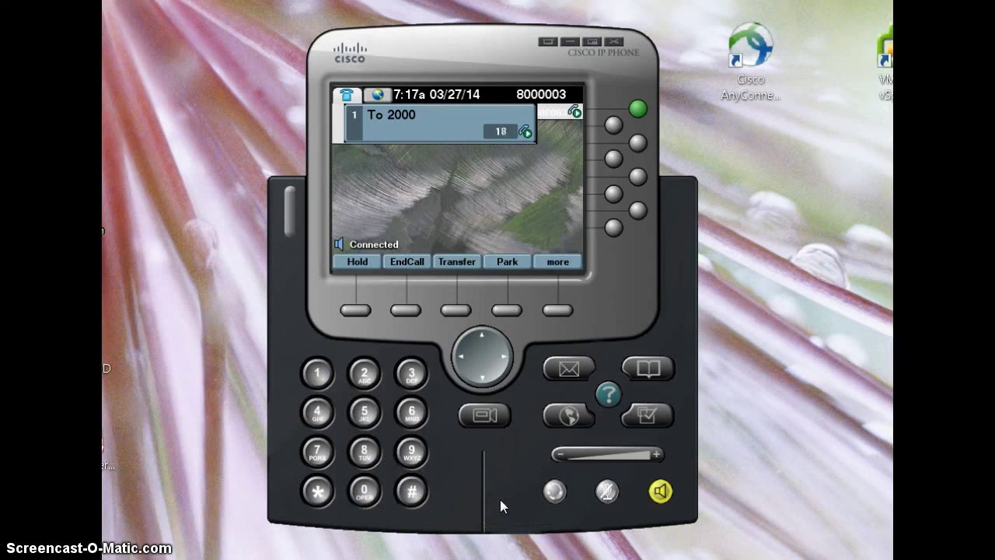
click(412, 491)
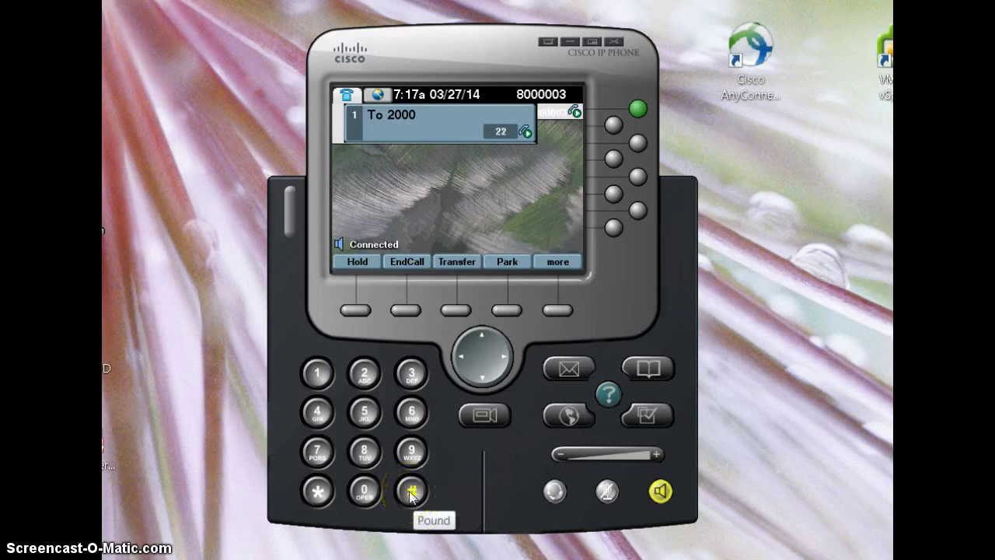
click(451, 494)
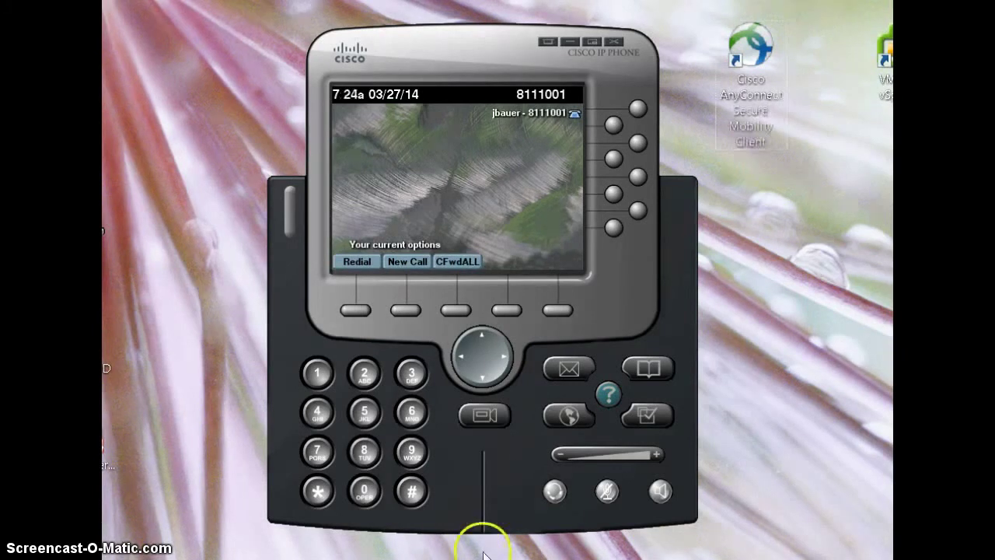
click(568, 370)
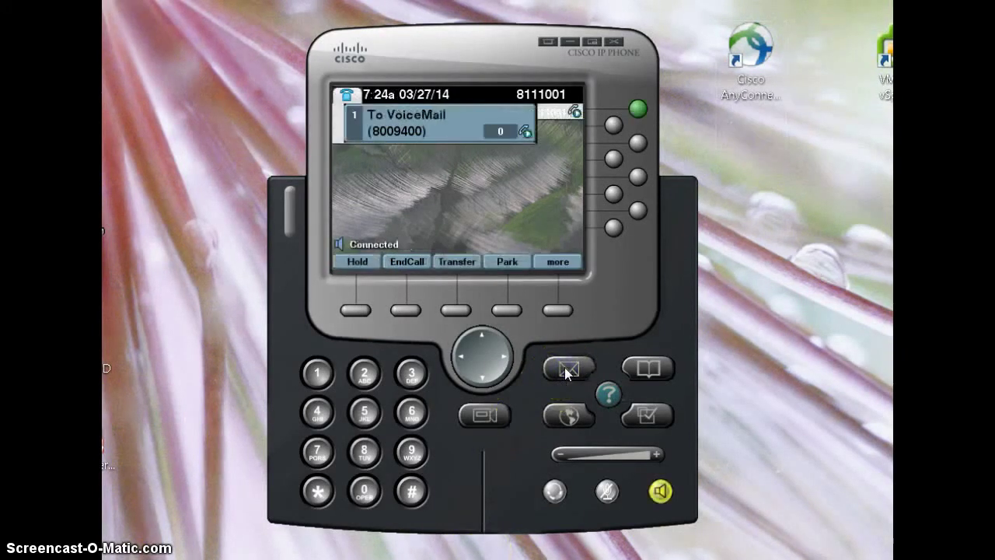
click(317, 373)
click(315, 373)
click(356, 380)
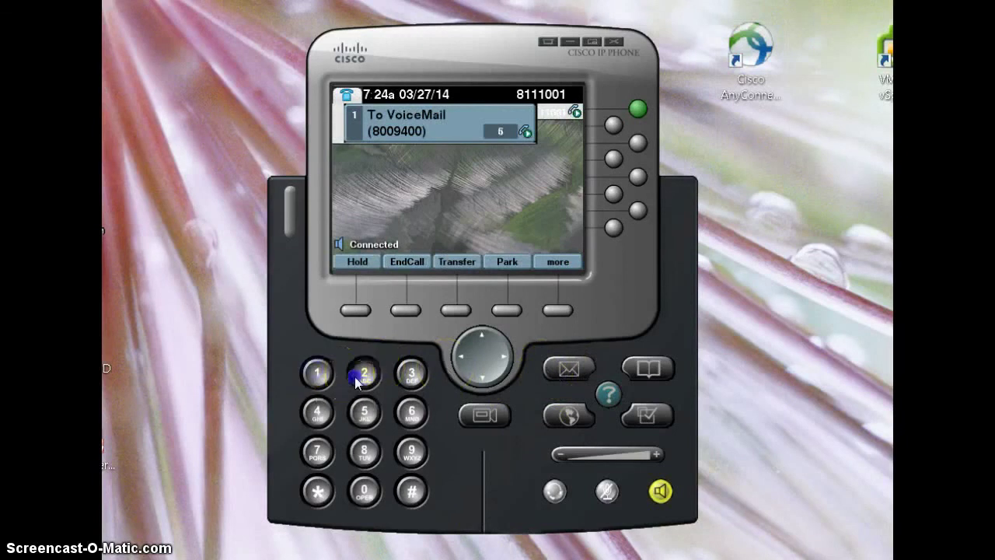
click(412, 376)
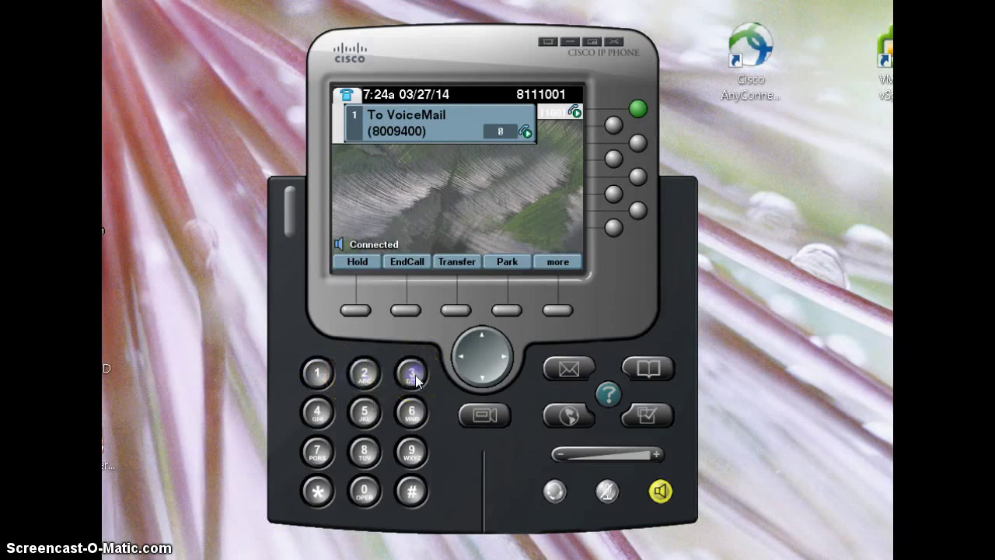
click(415, 497)
click(659, 492)
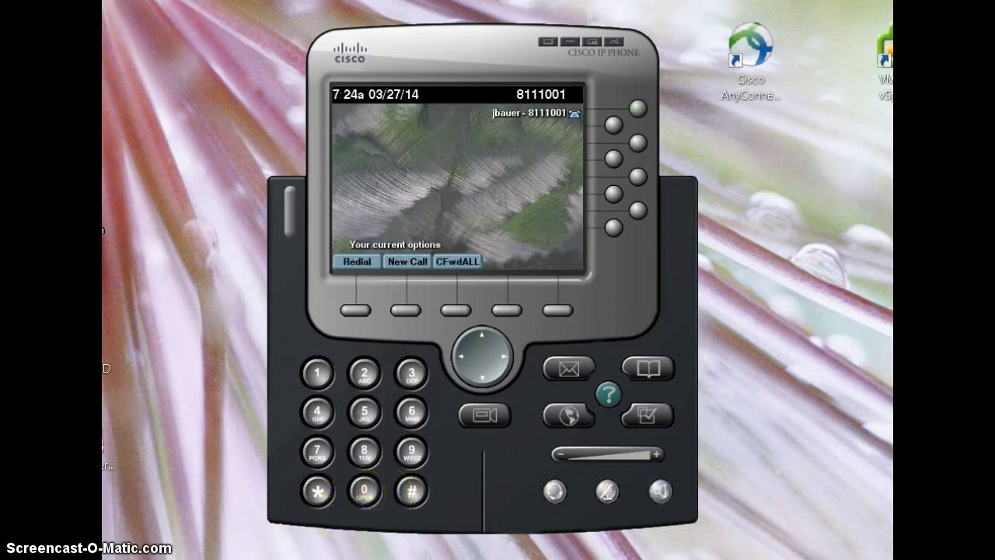
click(460, 510)
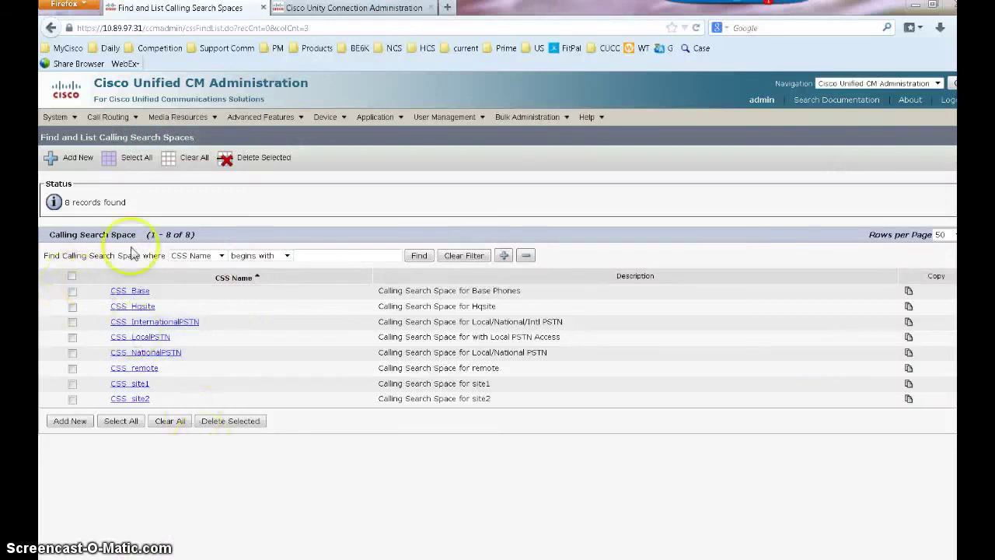
List all configured route patterns under Call Routing > Route/Hunt
click(119, 120)
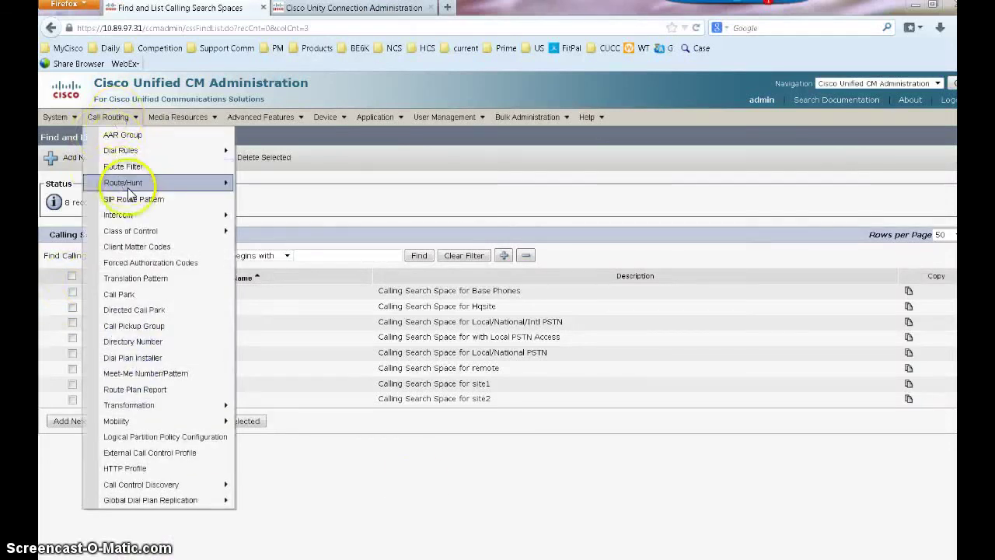
mouse_move(137, 182)
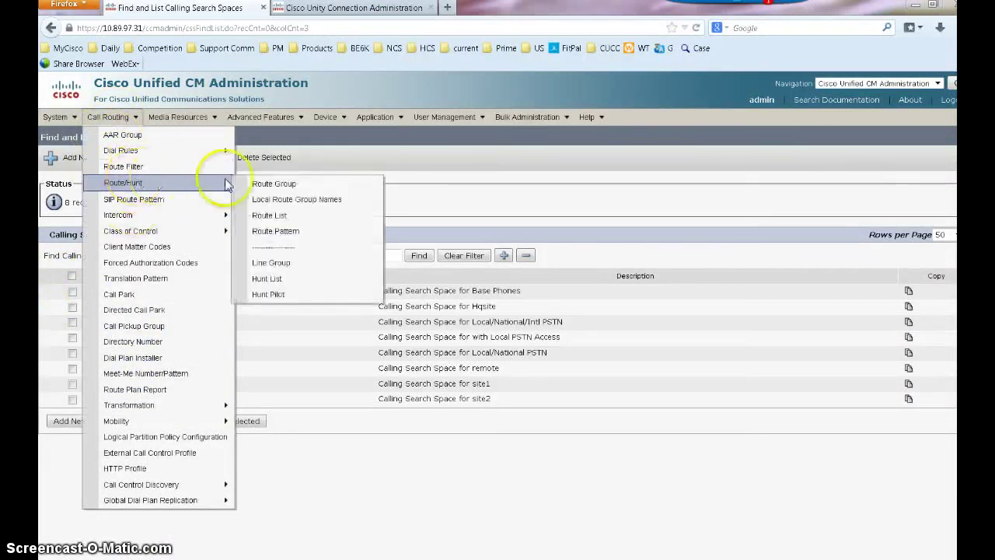
click(276, 231)
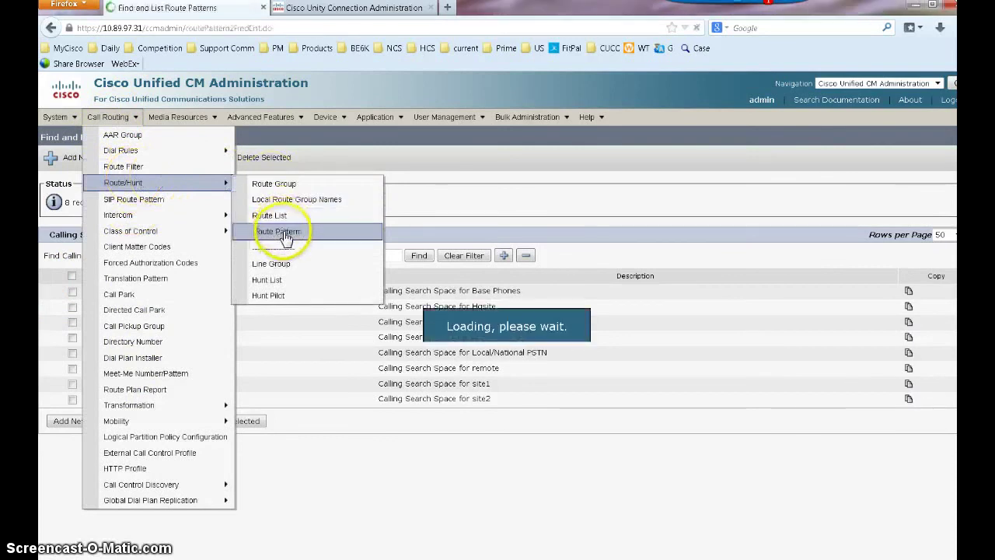
click(420, 208)
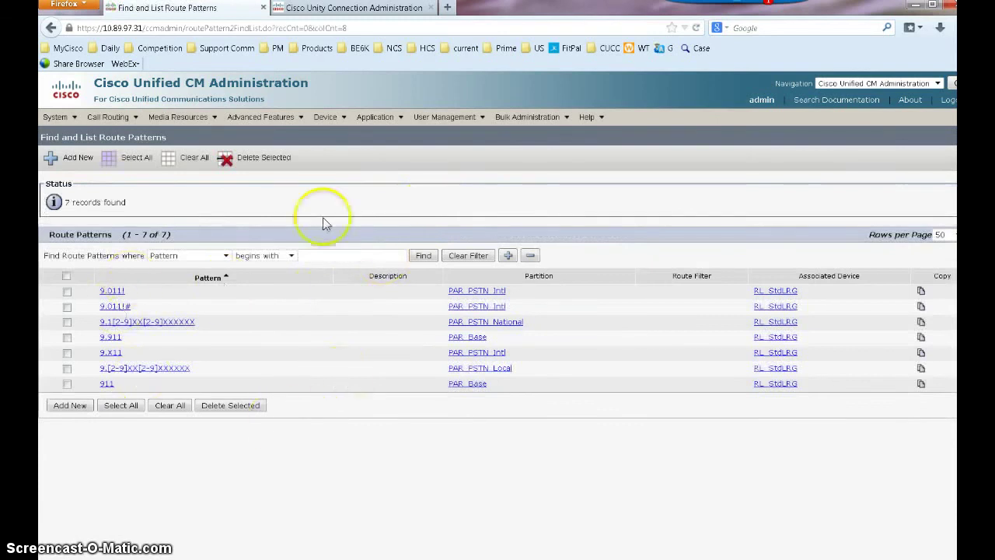
List all configured gateways and then all configured trunks
mouse_move(328, 123)
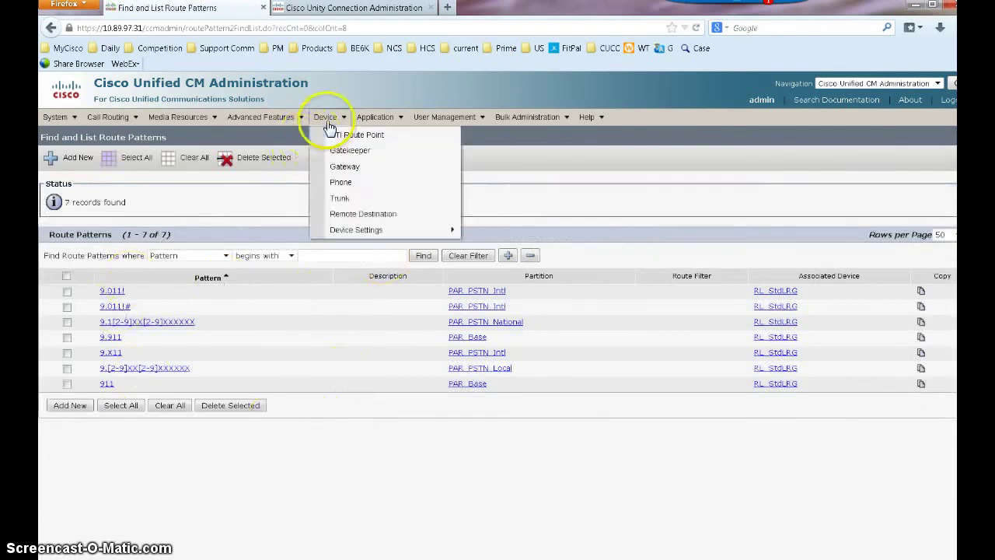
click(344, 166)
click(488, 208)
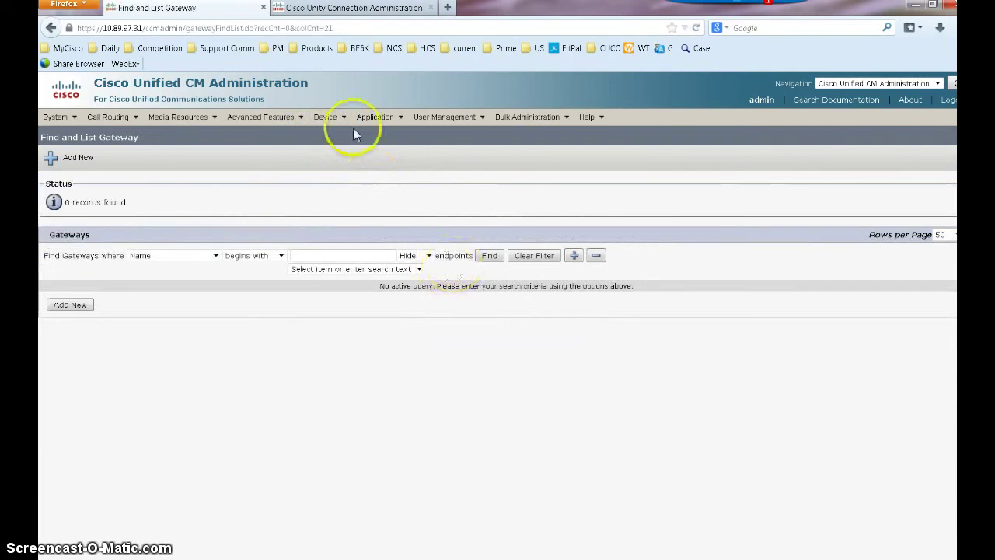
mouse_move(329, 122)
click(347, 200)
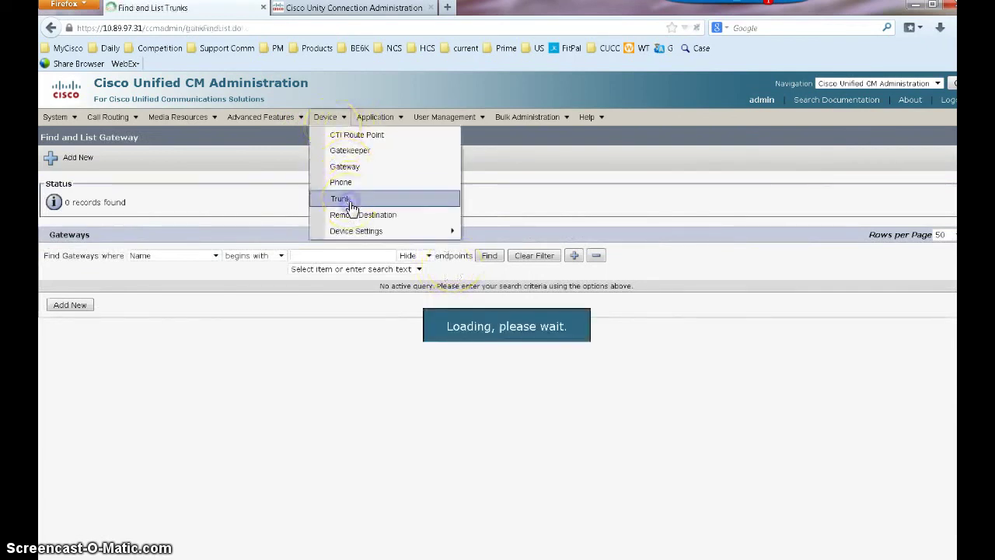
click(421, 210)
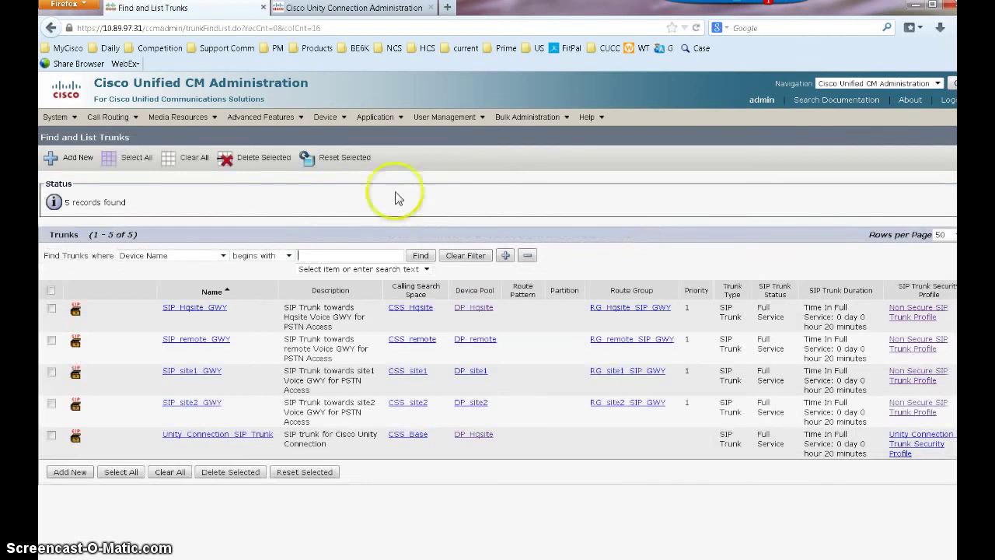
List all Cisco voice mail ports, showing the 24 ports 8009401–8009424
mouse_move(59, 129)
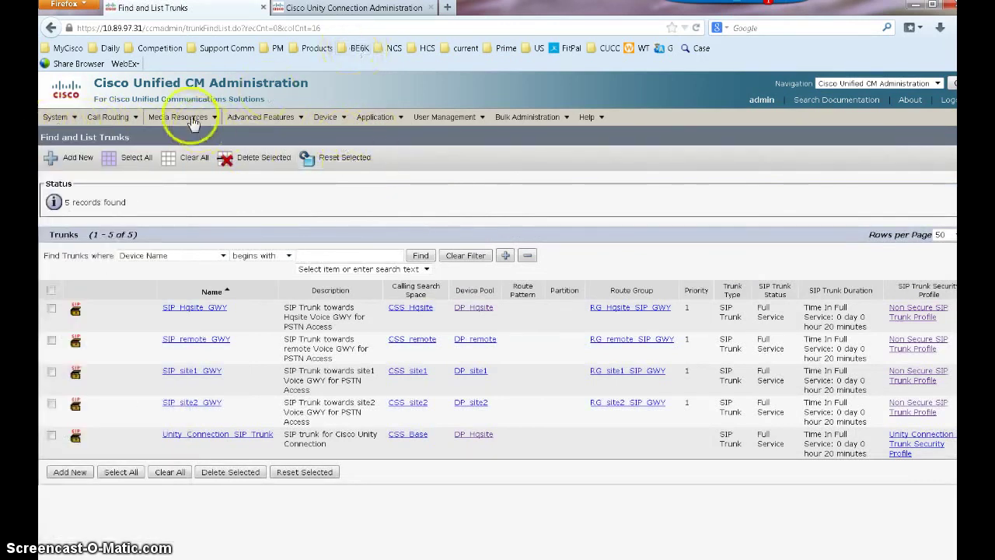
mouse_move(248, 124)
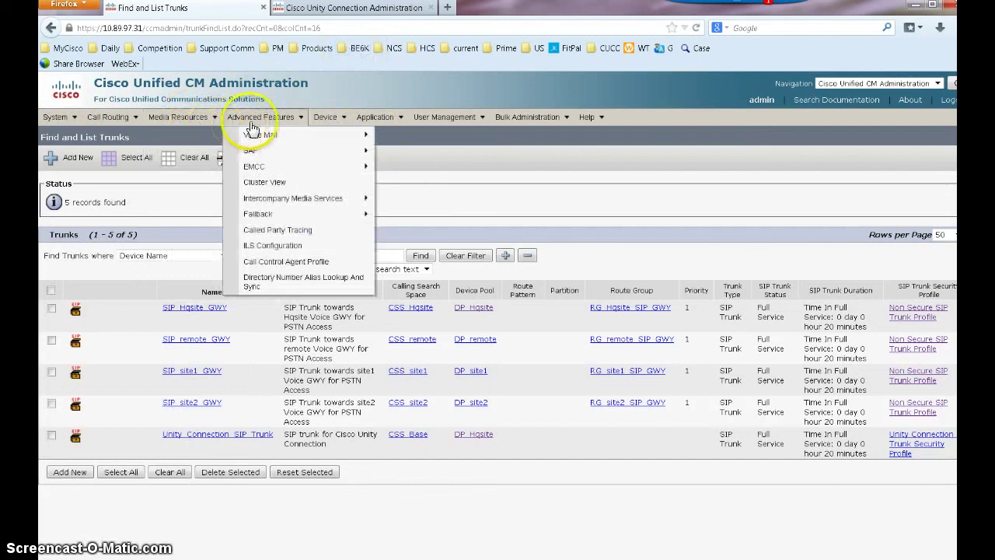
mouse_move(279, 133)
click(430, 140)
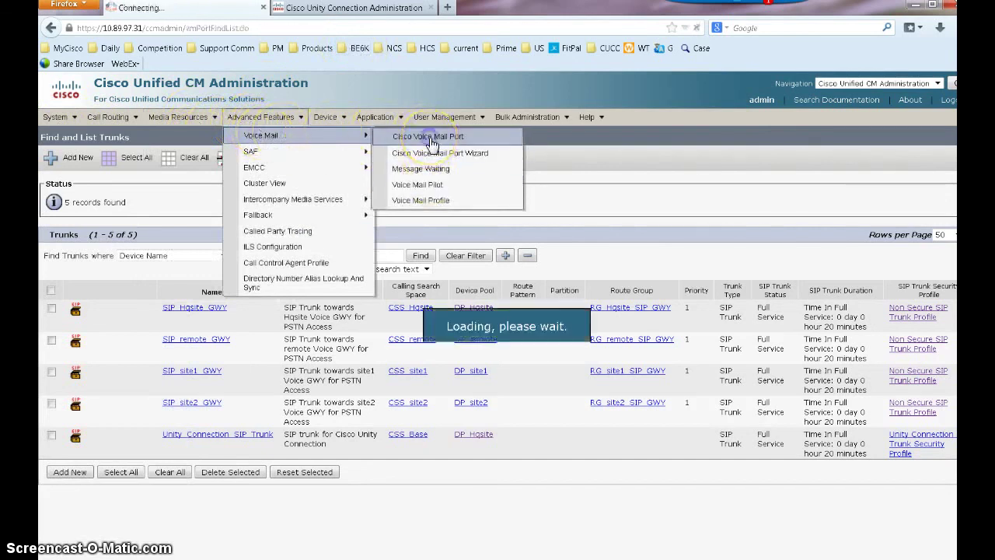
click(429, 206)
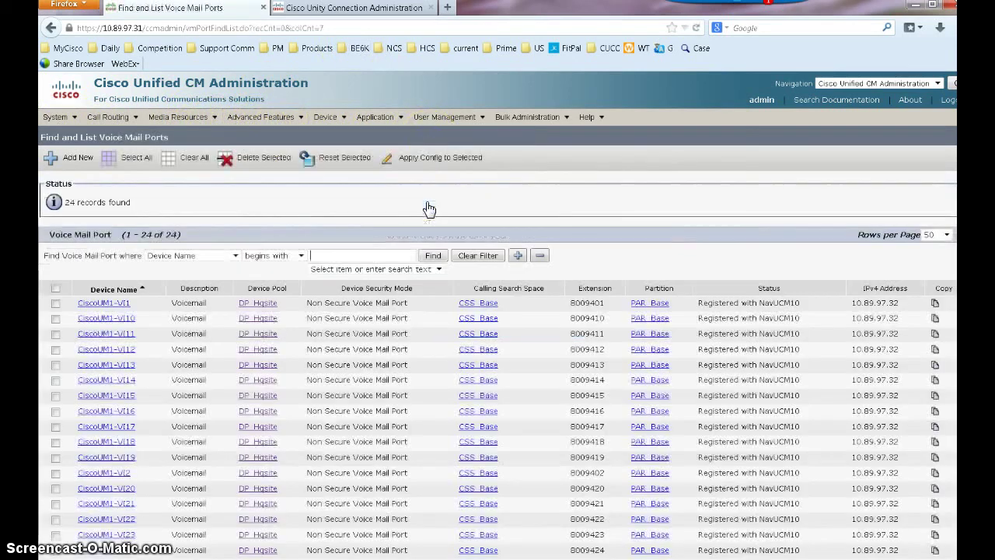
Show the Unity Connection Users list with all 14 users, including the three new accounts
click(354, 8)
click(75, 155)
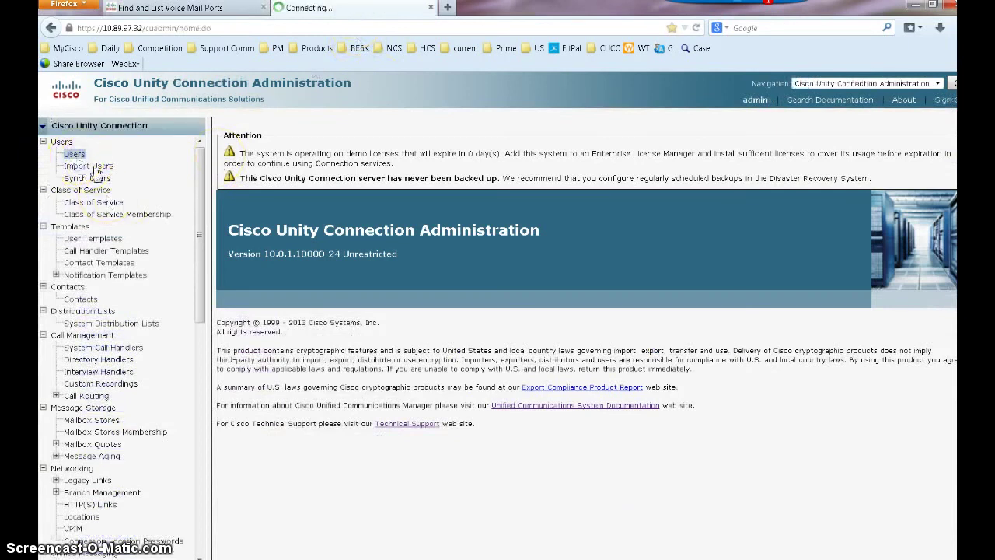
scroll(460, 244, down, 1)
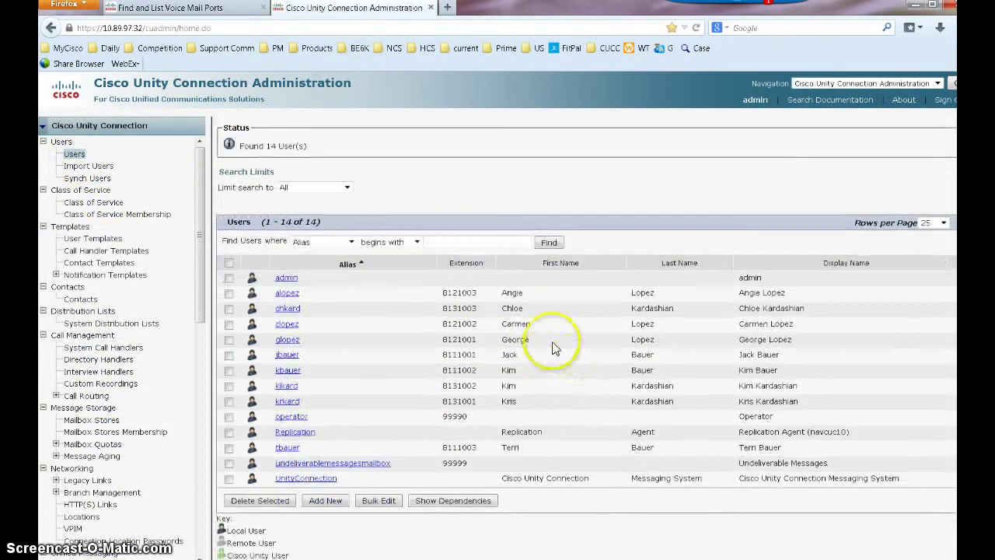